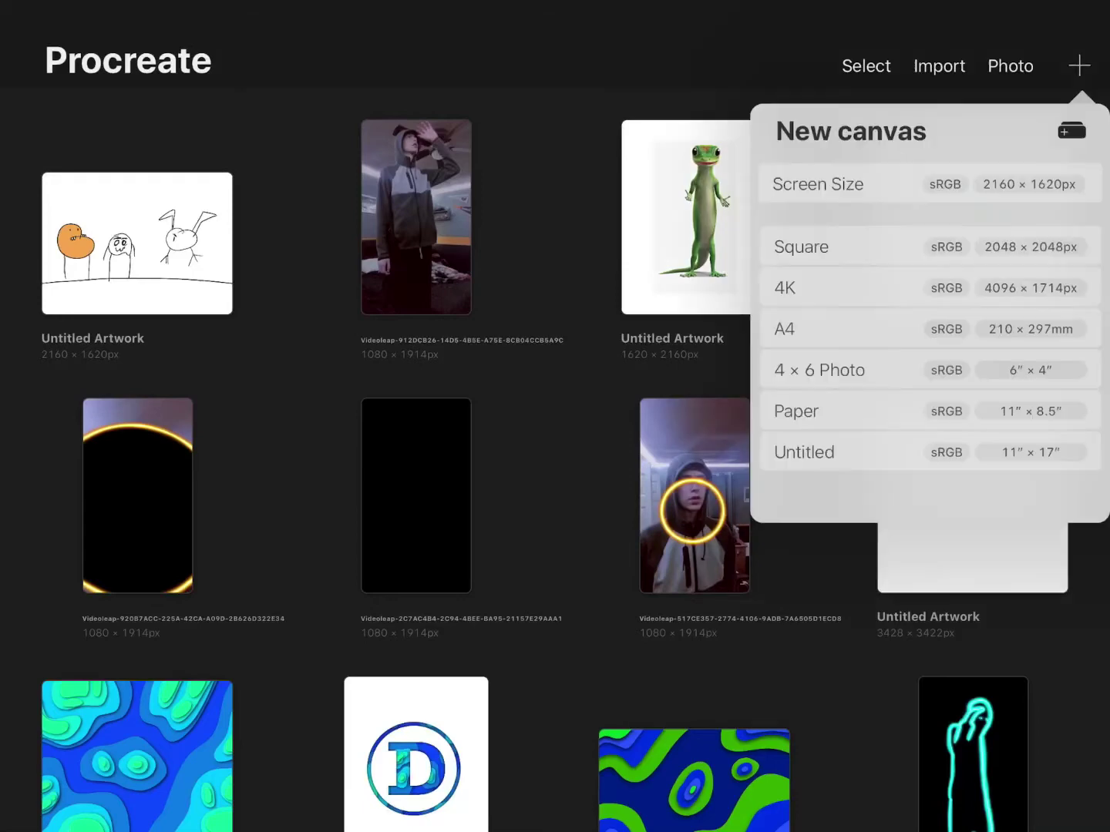
Start a new Screen Size canvas from the gallery
left_click(867, 182)
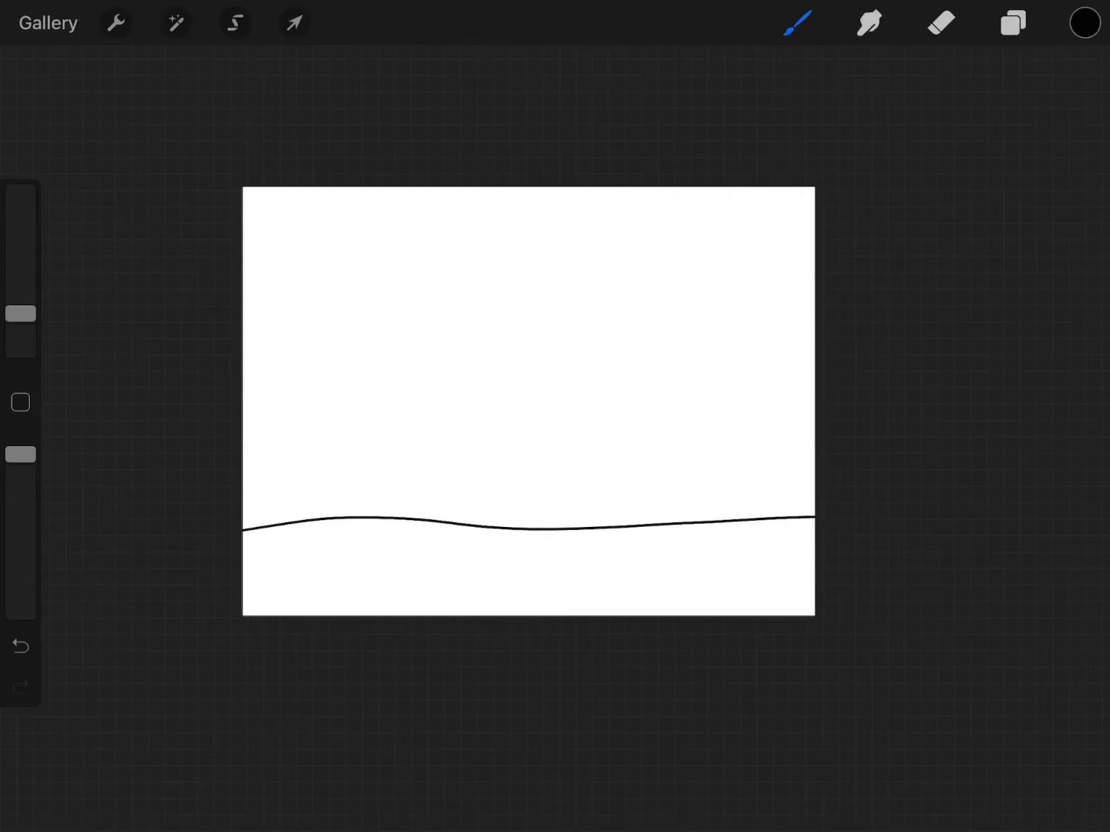
scroll(382, 422, "up", 5)
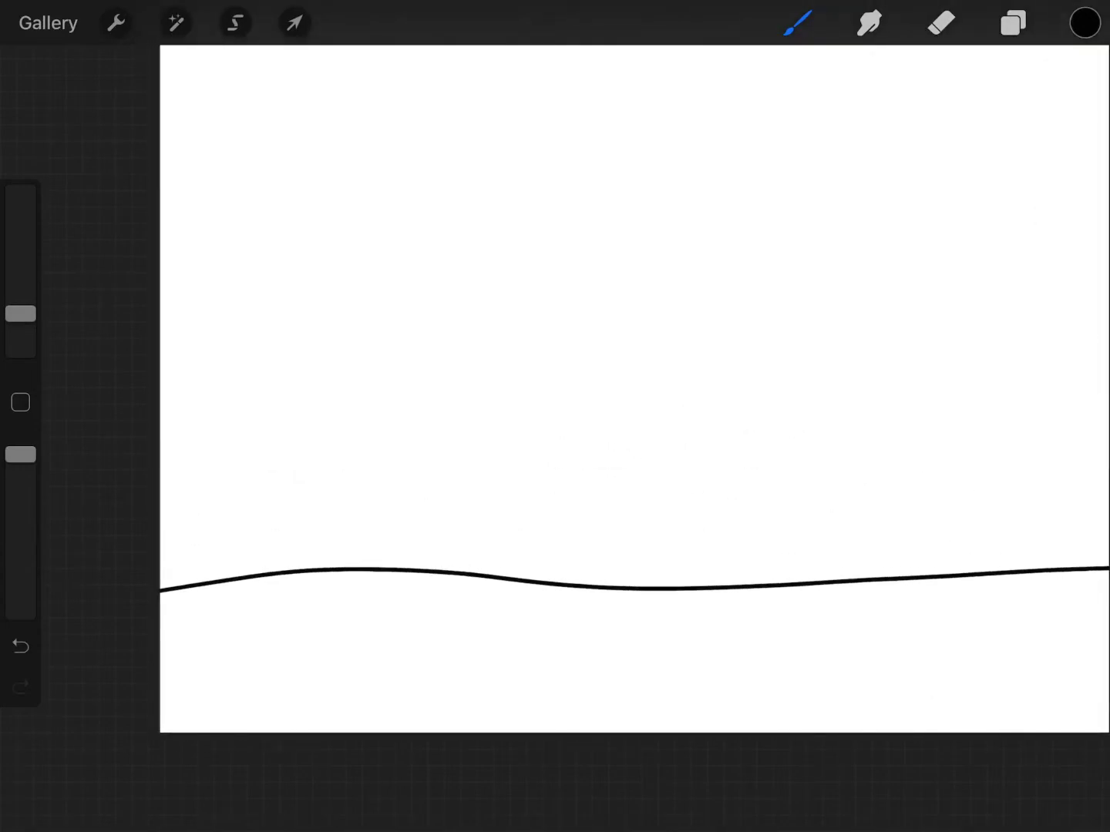
Draw the creature's round body outline, undoing the failed looping strokes
key("ctrl+z")
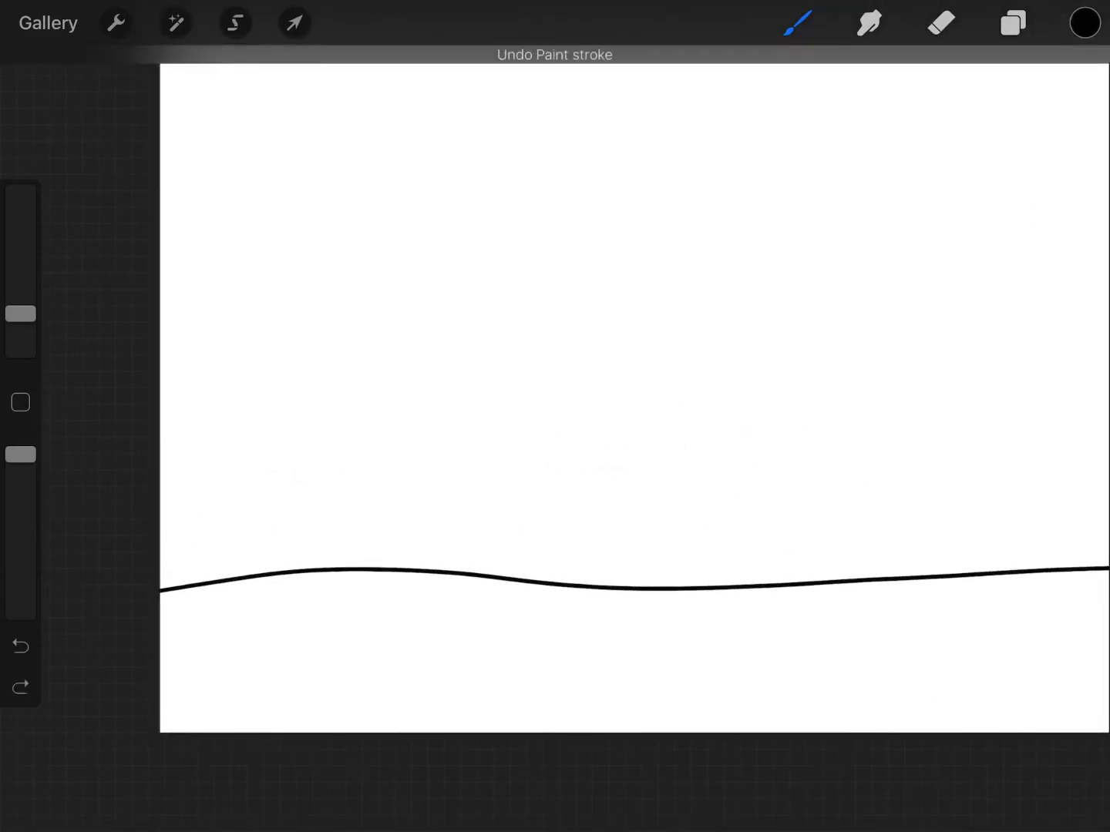
mouse_move(321, 351)
left_mouse_down()
mouse_move(292, 301)
mouse_move(390, 326)
mouse_move(377, 463)
mouse_move(379, 348)
mouse_move(334, 344)
mouse_move(401, 320)
left_mouse_up()
key("ctrl+z")
key("ctrl+z")
key("ctrl+z")
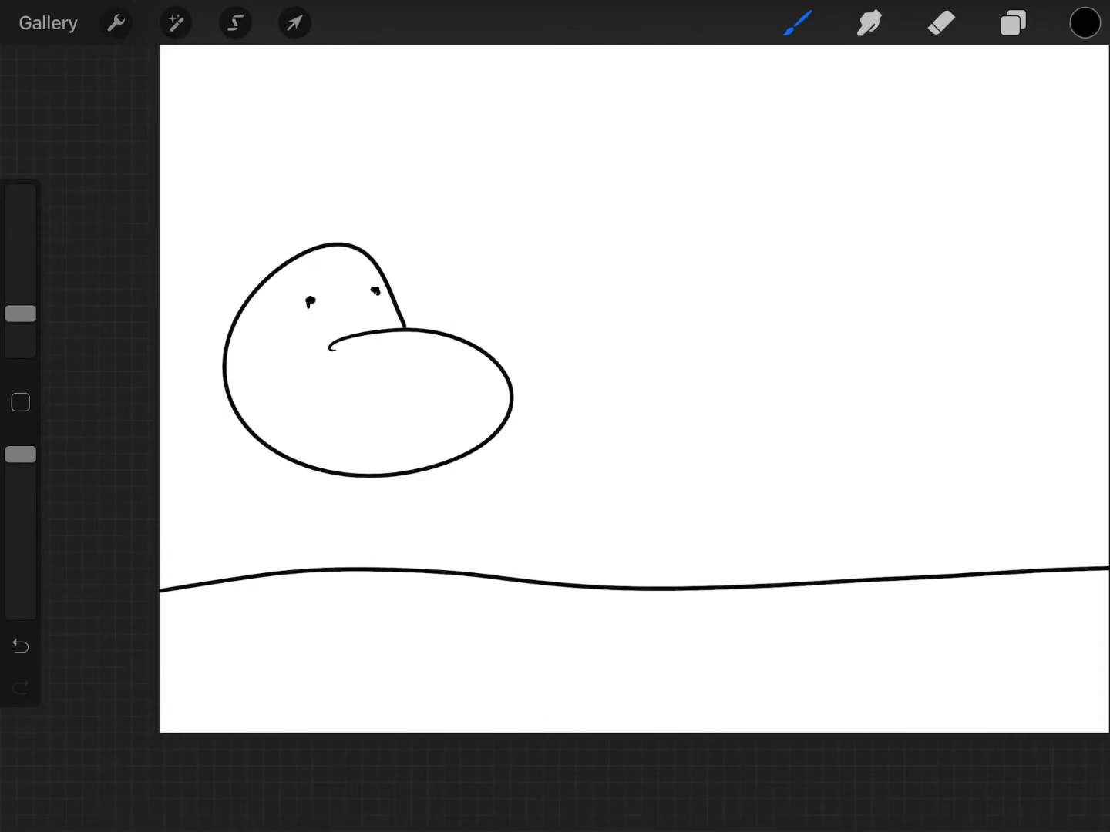
left_click(1085, 23)
left_click(1084, 24)
Fill the creature's body with the orange saved colour
left_click(1084, 23)
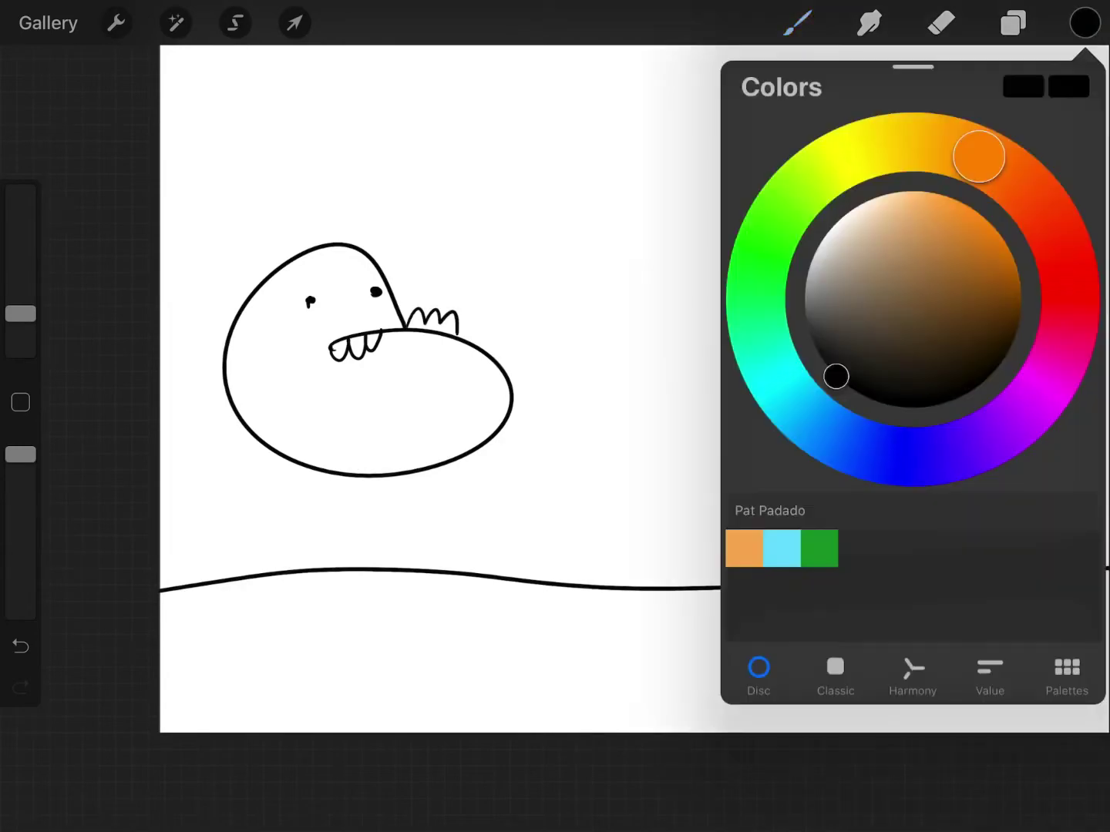
left_click(743, 547)
left_click(1084, 22)
left_click_drag(1083, 23, 449, 376)
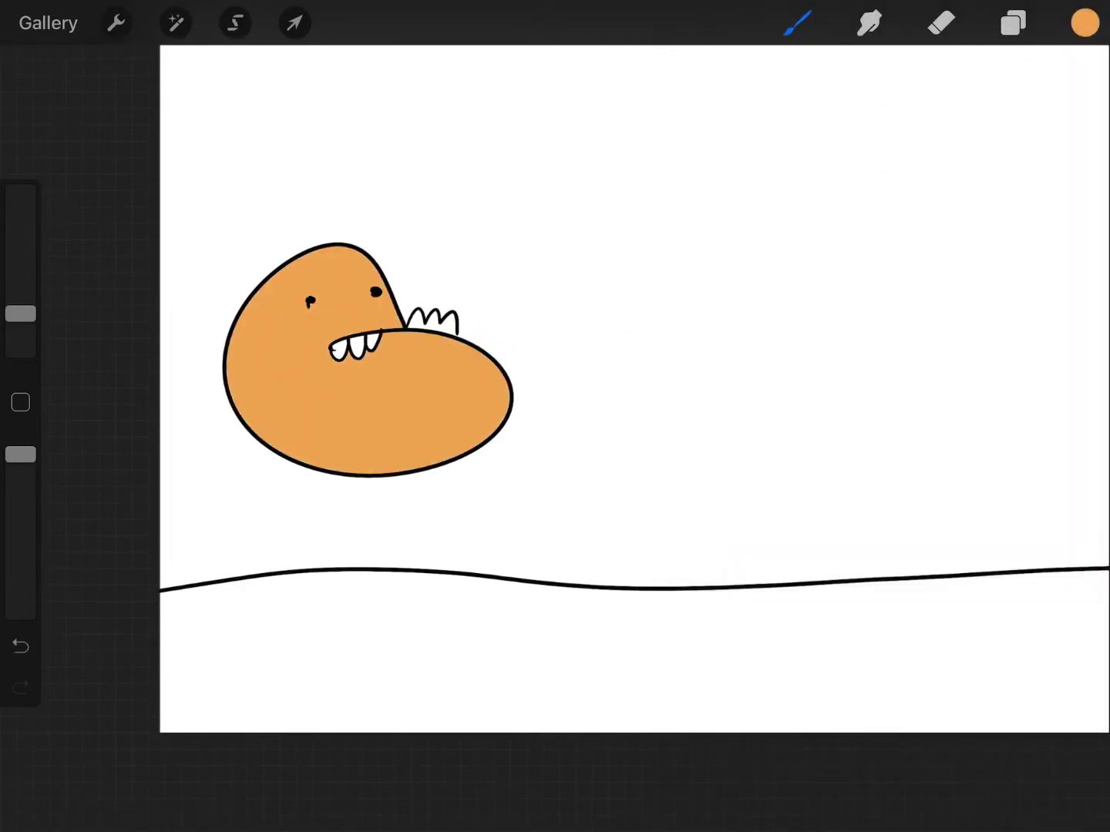
Set the colour back to black and return to the brush
left_click(1085, 22)
left_click_drag(847, 372, 835, 376)
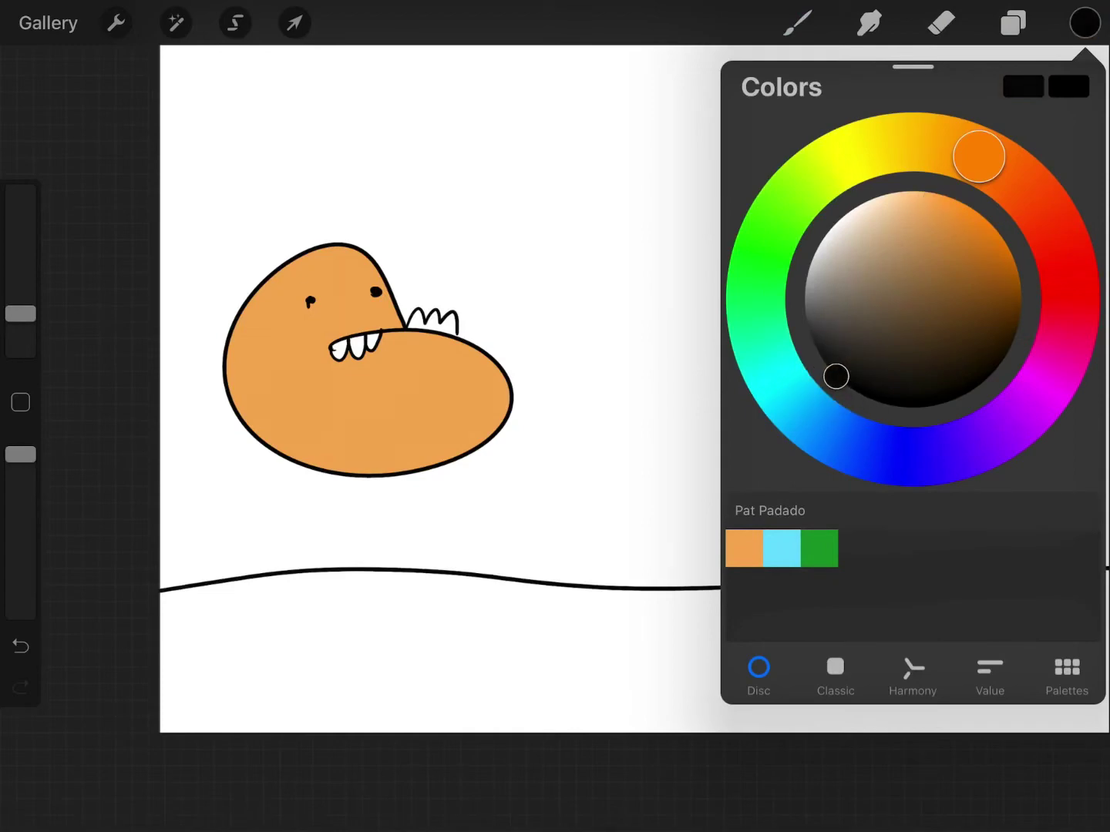
left_click(856, 547)
left_click(796, 23)
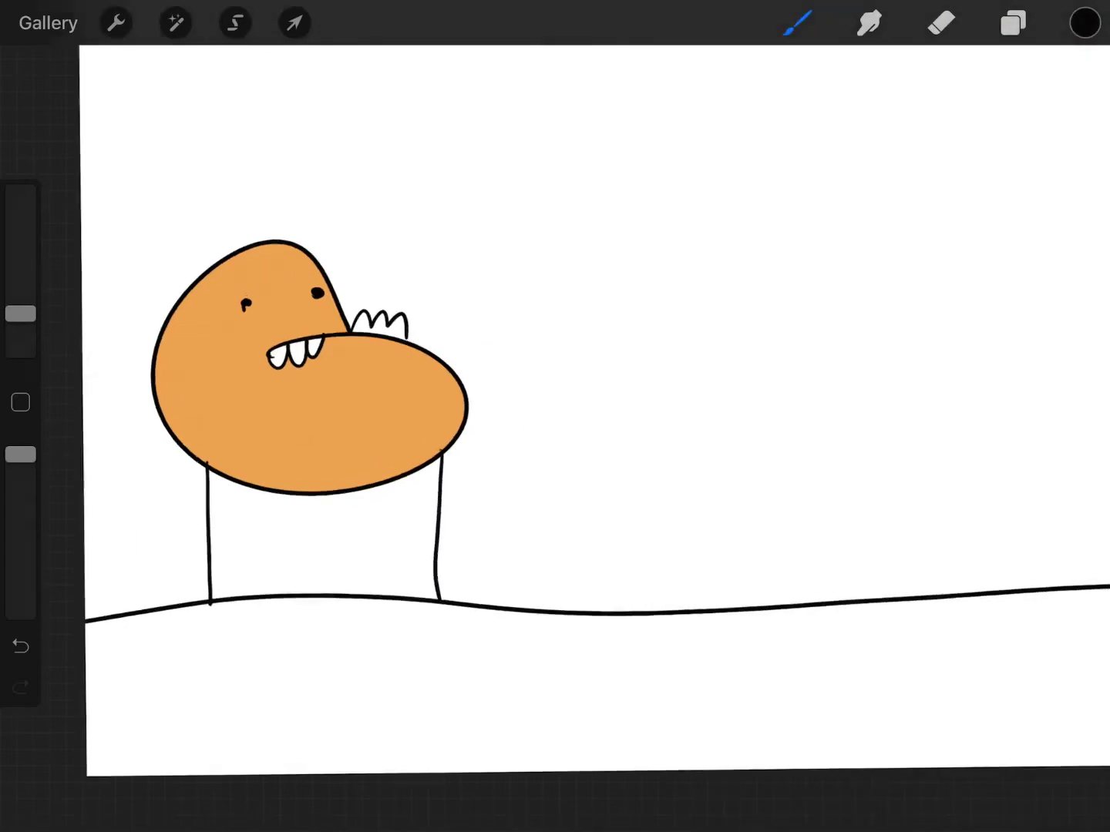
Pan right and sketch the second figure's head outline and ringed eye
left_click_drag(555, 390, 365, 395)
left_click_drag(441, 316, 482, 460)
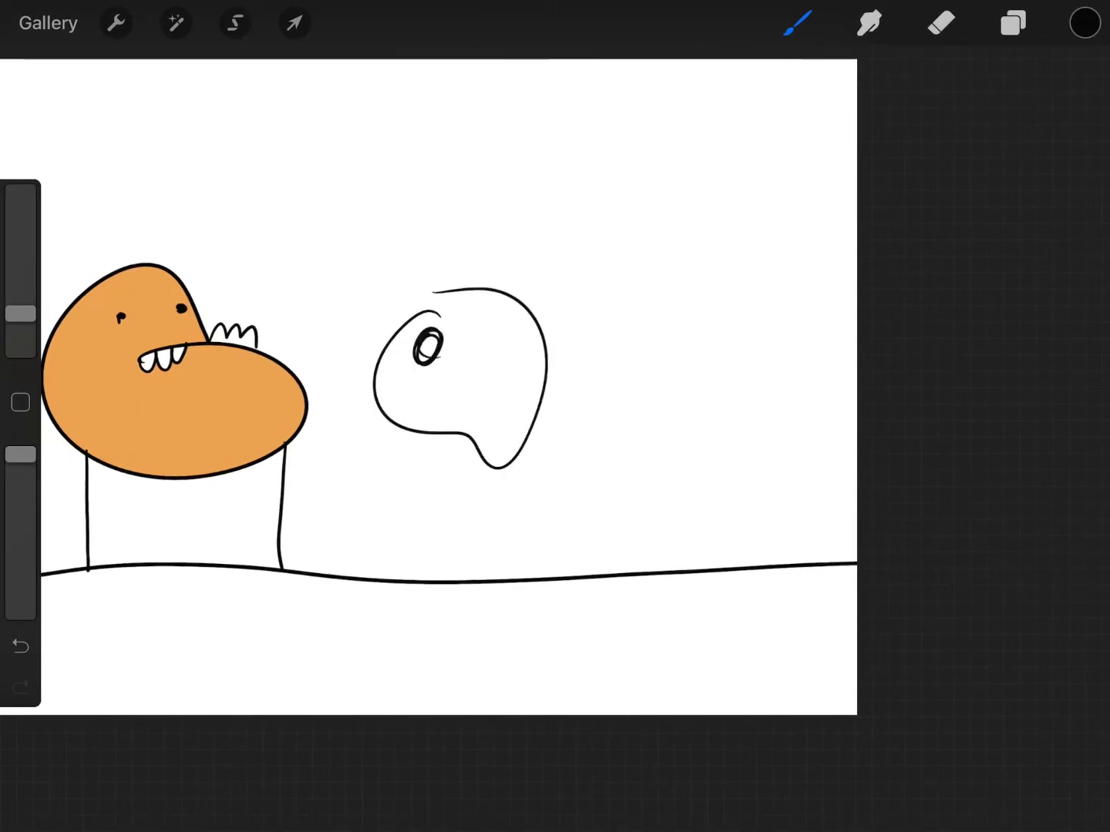
left_click_drag(492, 336, 511, 323)
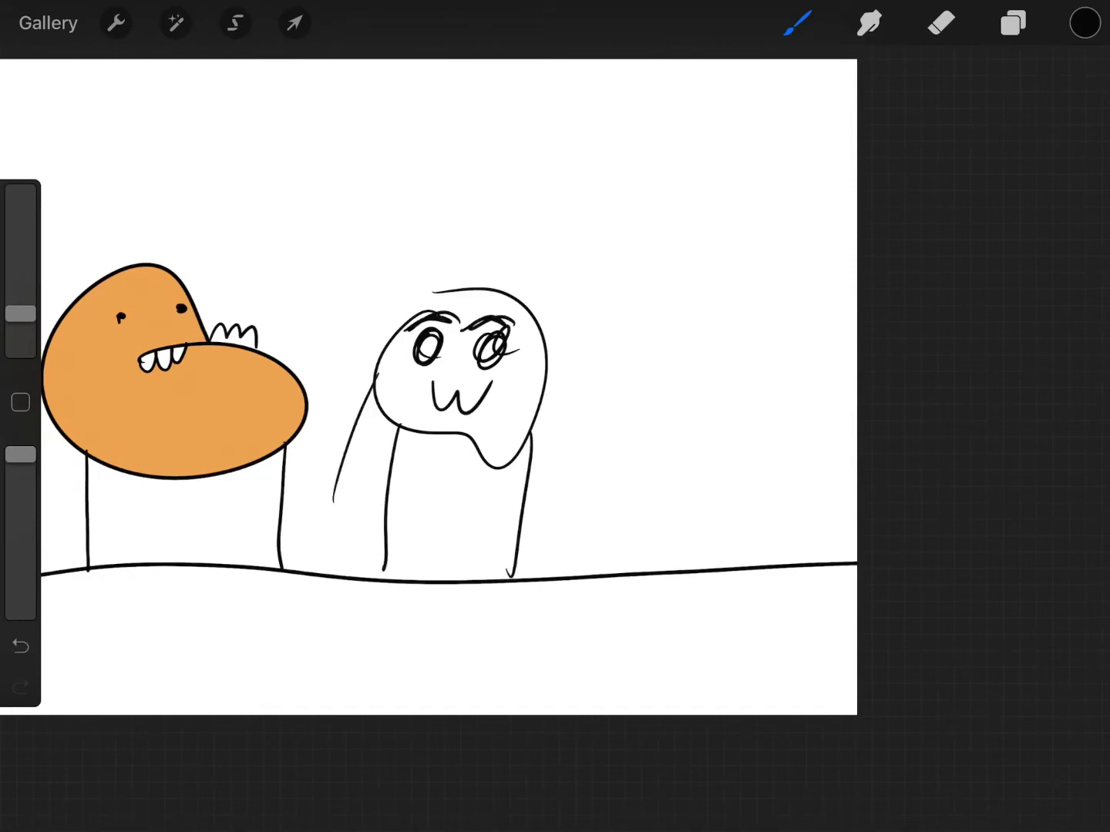
scroll(428, 387, "down", 3)
Lasso the white figure with a Freehand selection, retrying once
left_click(236, 22)
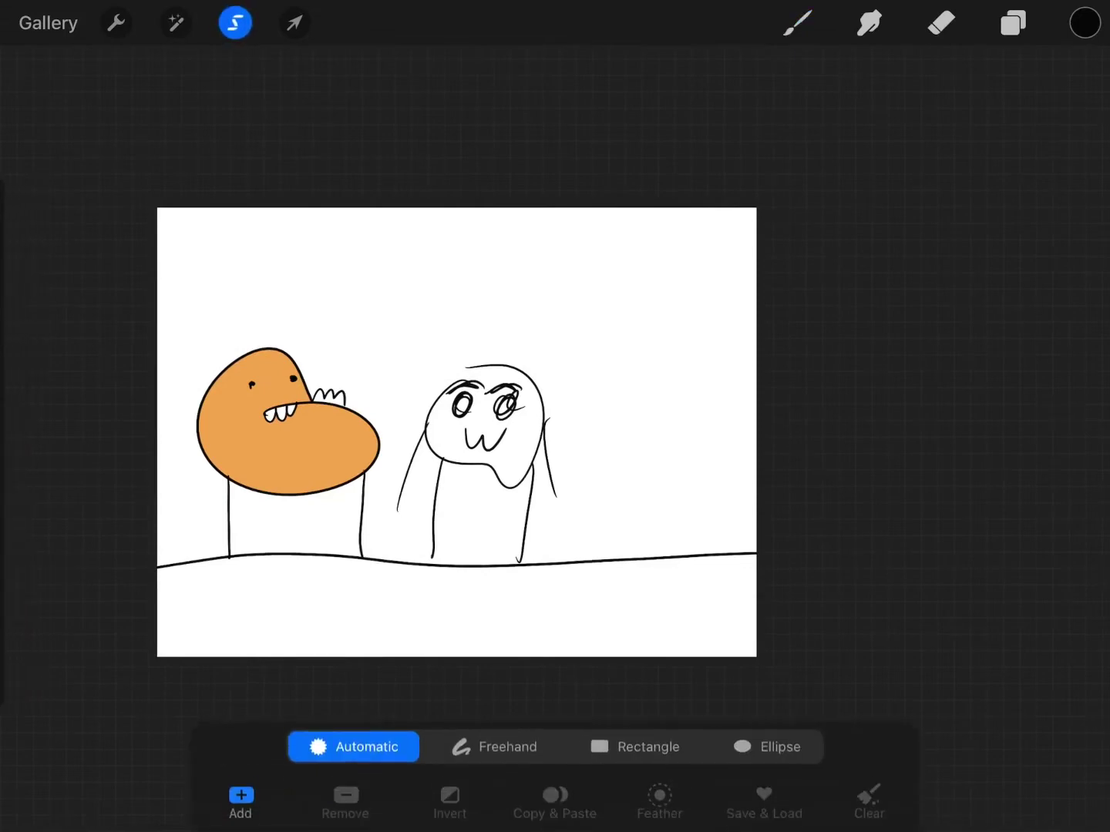
left_click(494, 733)
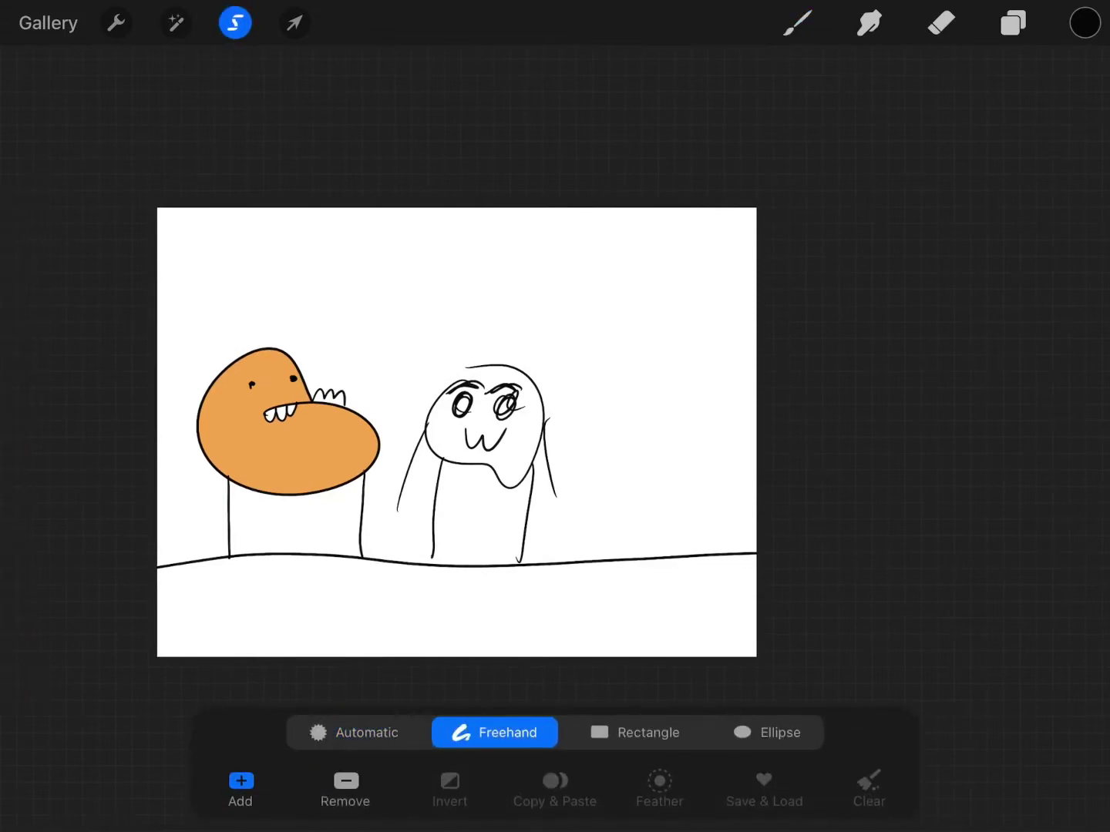
left_click_drag(460, 347, 371, 488)
key("ctrl+z")
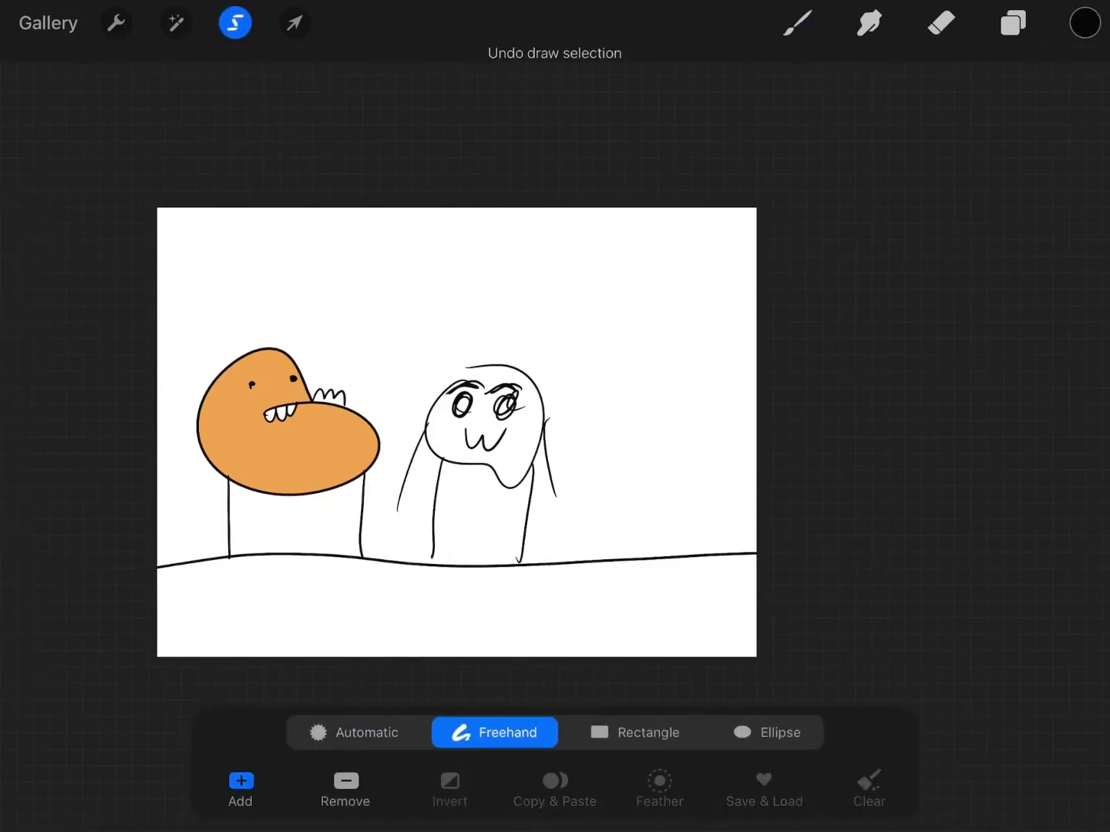
left_click_drag(478, 352, 407, 546)
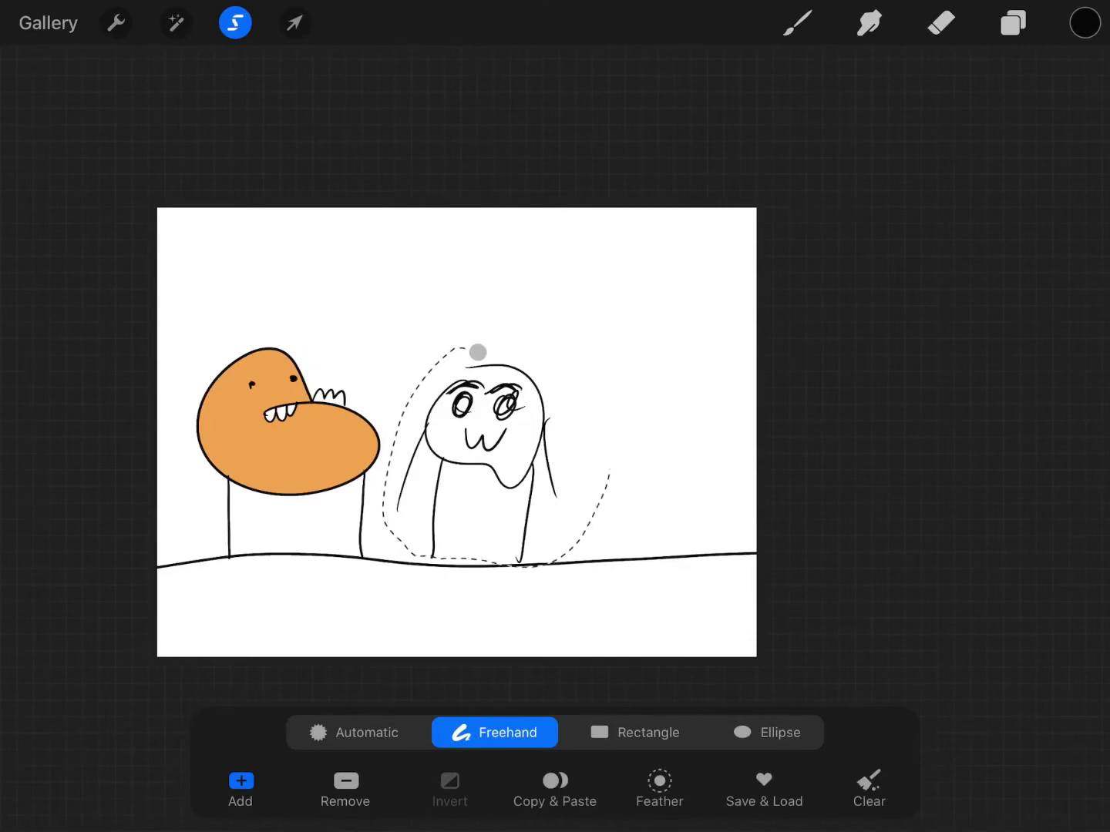
left_click_drag(609, 471, 477, 352)
Shrink the selected figure to about three quarters and move it down-right
left_click(294, 23)
mouse_move(498, 455)
left_mouse_down()
mouse_move(487, 432)
mouse_move(494, 443)
left_mouse_up()
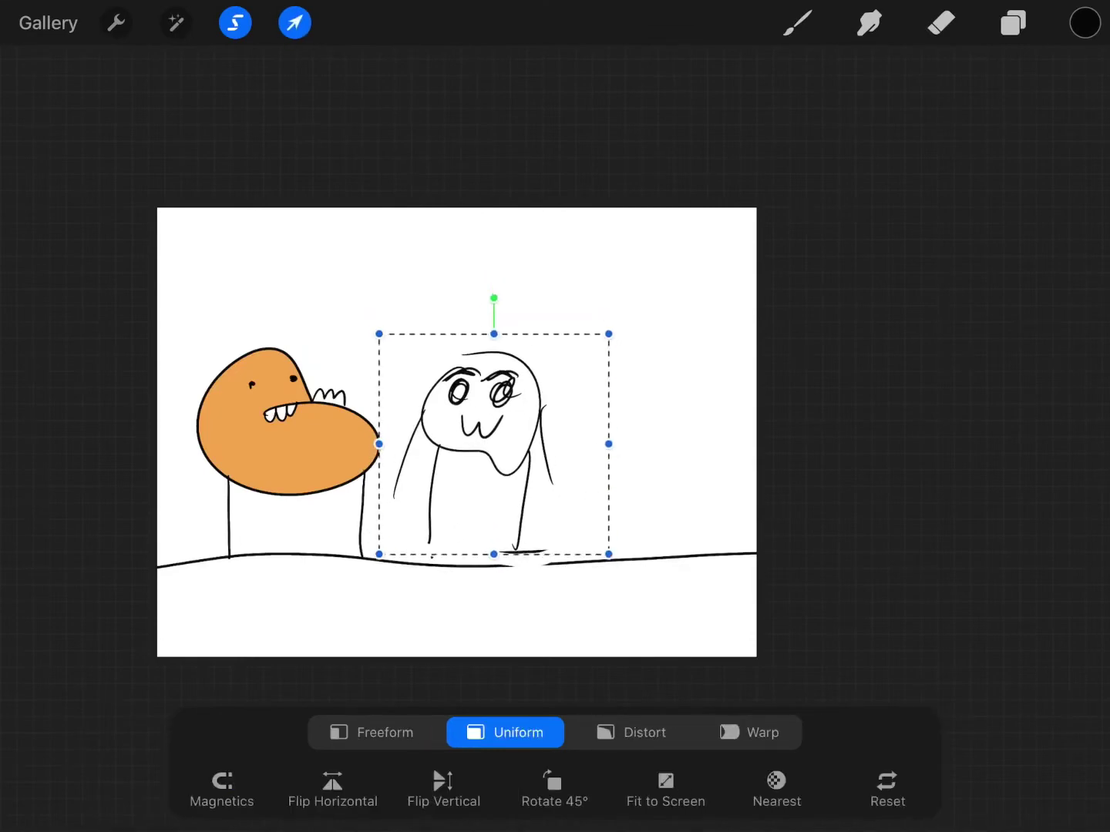
left_click_drag(608, 554, 525, 494)
left_click_drag(449, 421, 468, 488)
left_click(797, 23)
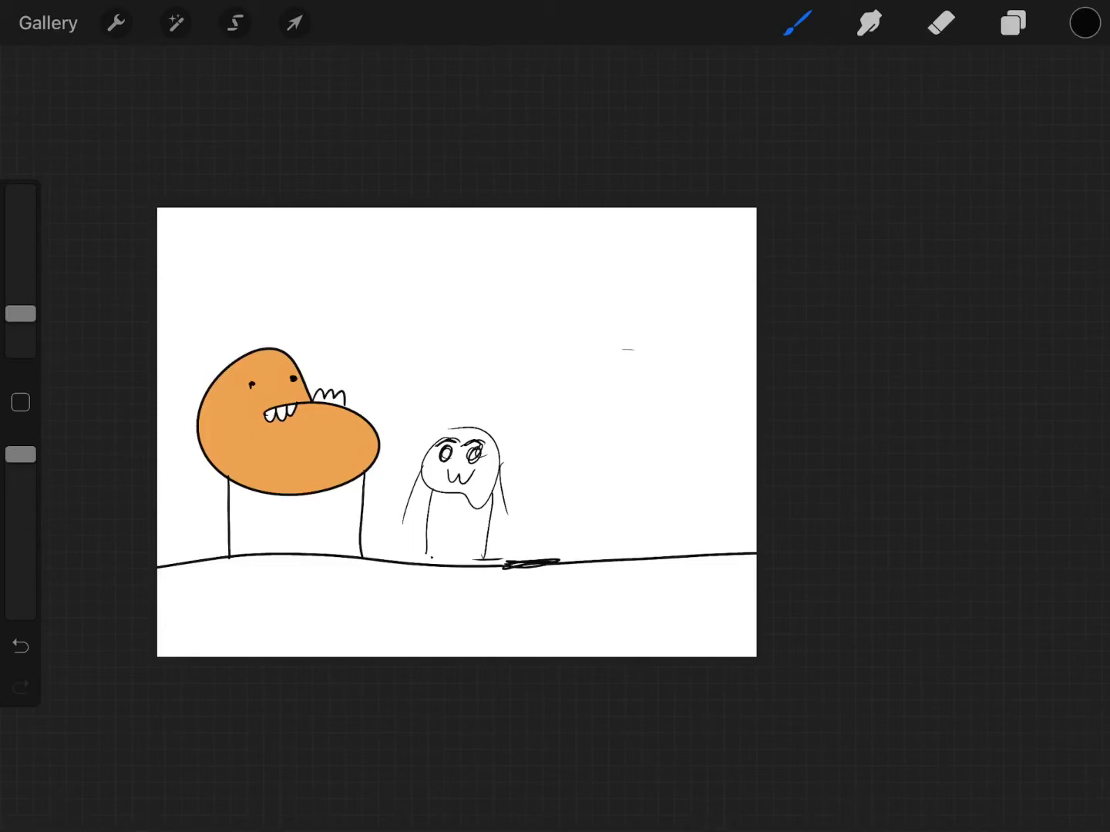
Try an oval head on the right, undoing the failed strokes
left_click_drag(608, 355, 599, 358)
key("ctrl+z")
left_click_drag(710, 434, 711, 458)
key("ctrl+z")
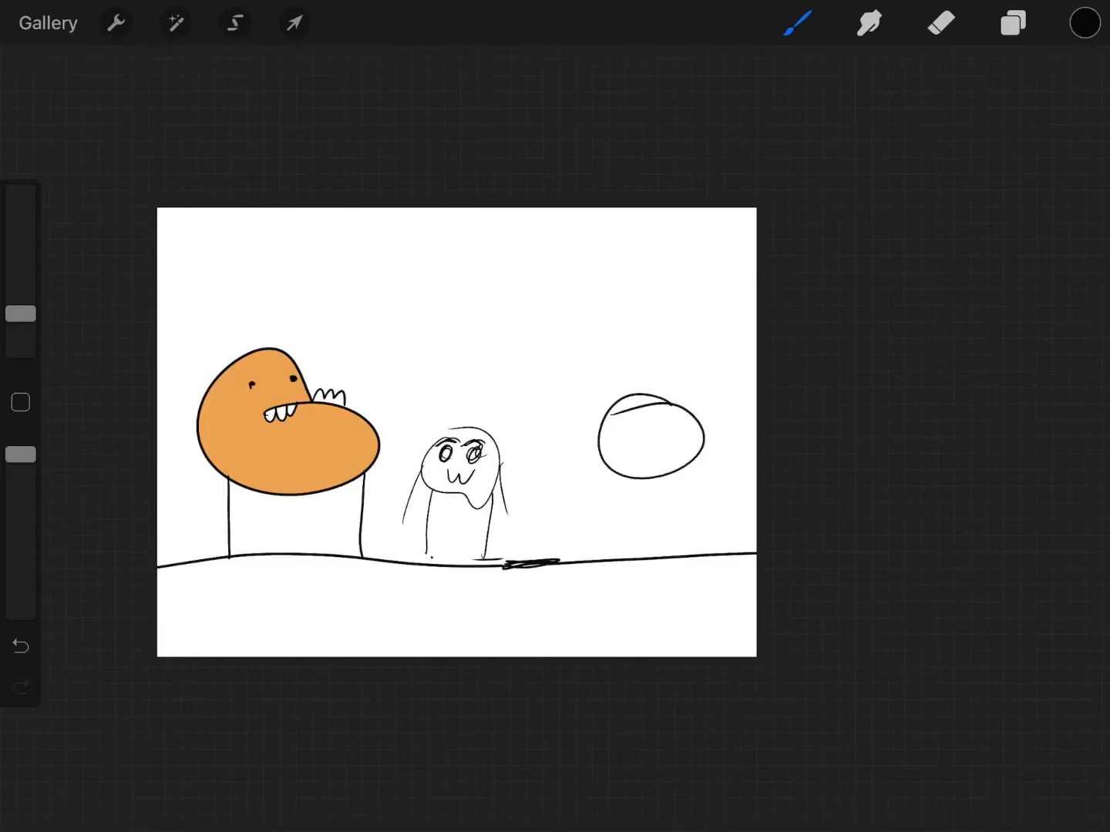
key("ctrl+z")
key("ctrl+z")
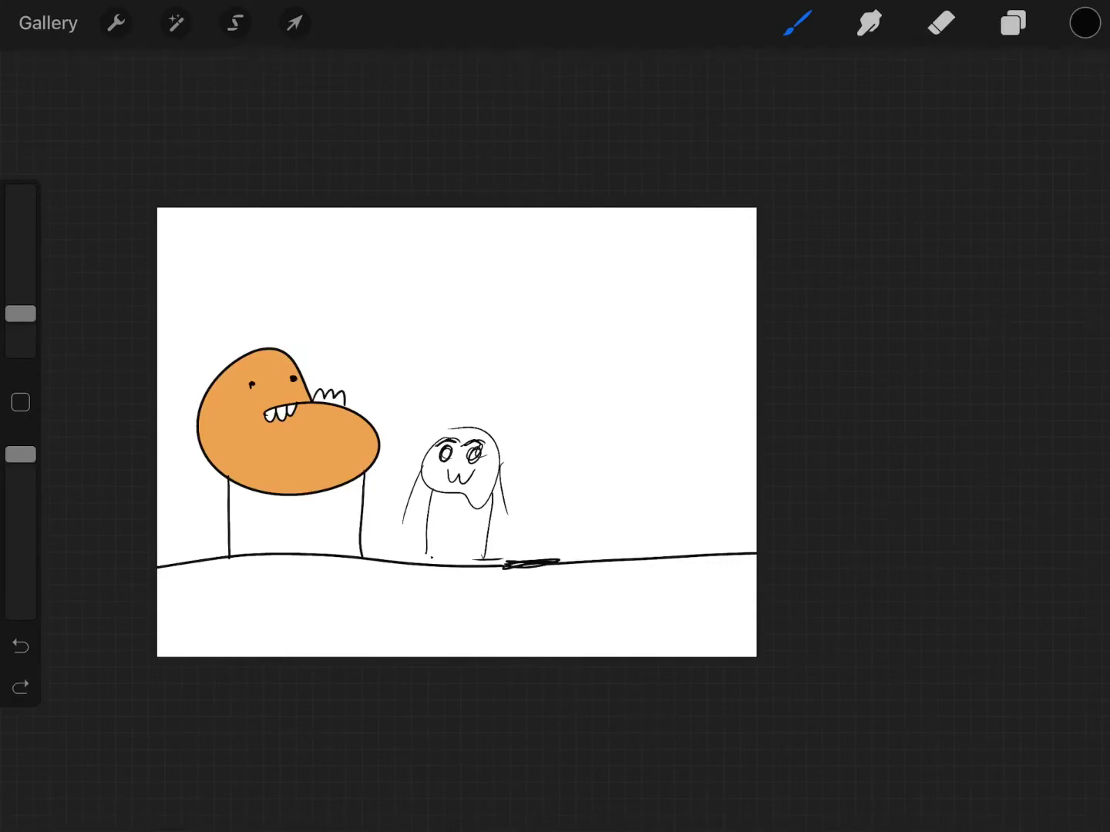
Draw a wider oval head on the right, undoing a stray small eye
mouse_move(672, 396)
left_mouse_down()
mouse_move(627, 404)
mouse_move(668, 387)
left_mouse_up()
key("ctrl+z")
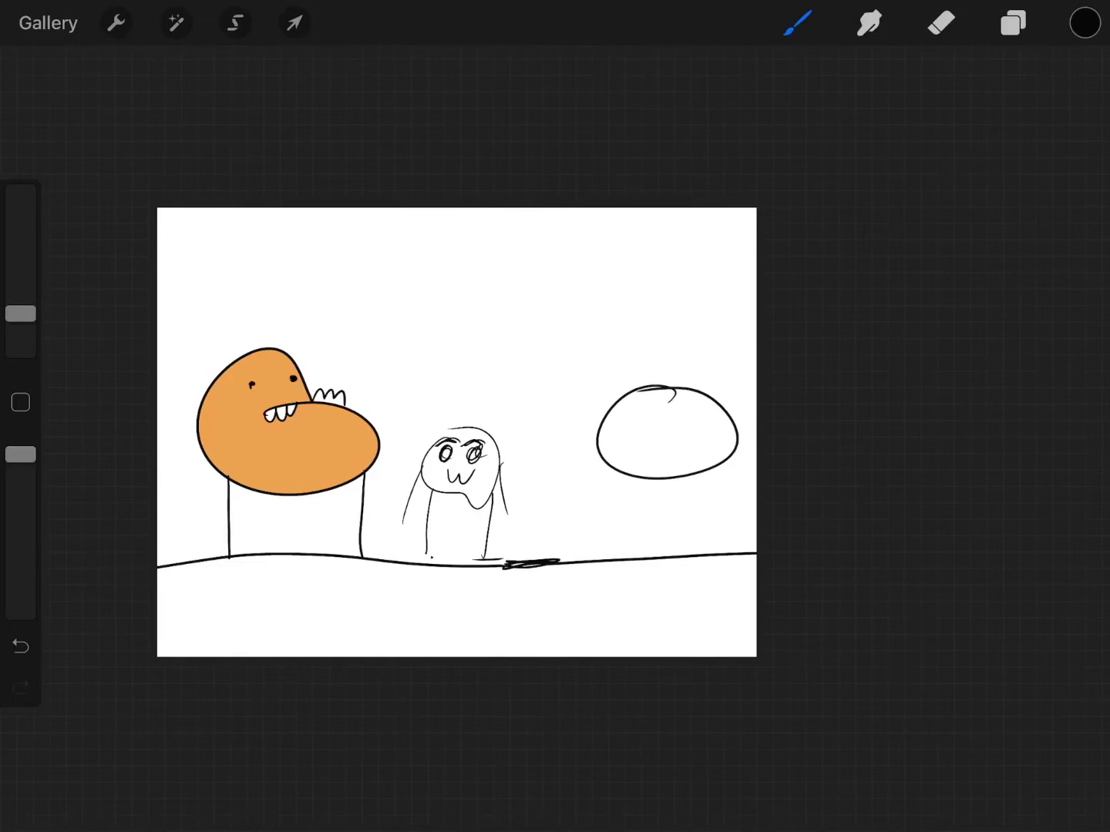
key("ctrl+z")
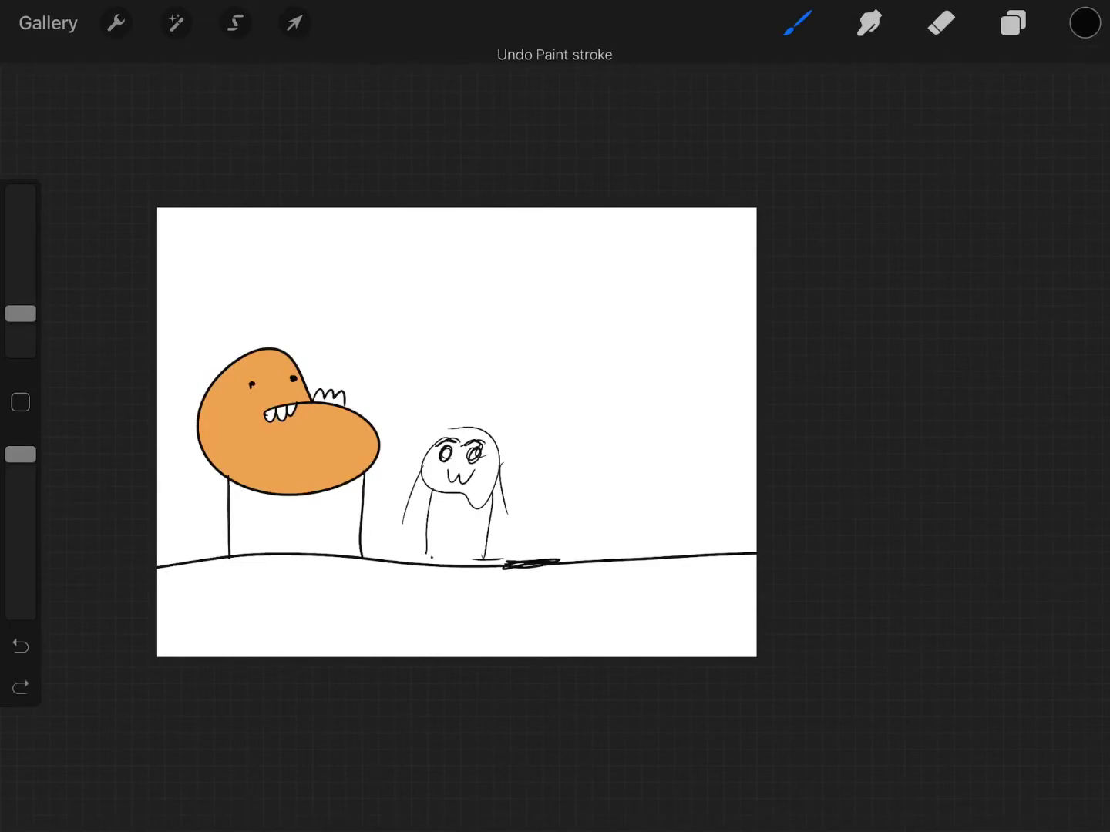
mouse_move(667, 386)
left_mouse_down()
mouse_move(596, 438)
mouse_move(639, 381)
left_mouse_up()
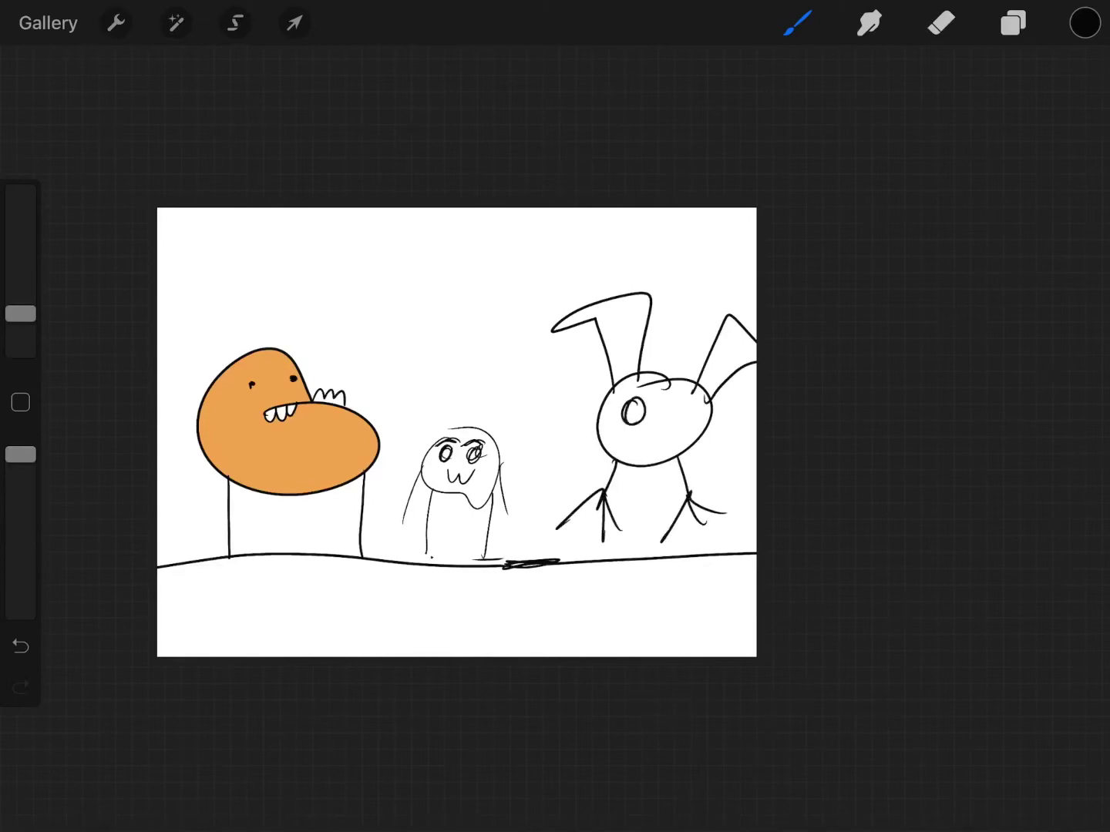
key("ctrl+z")
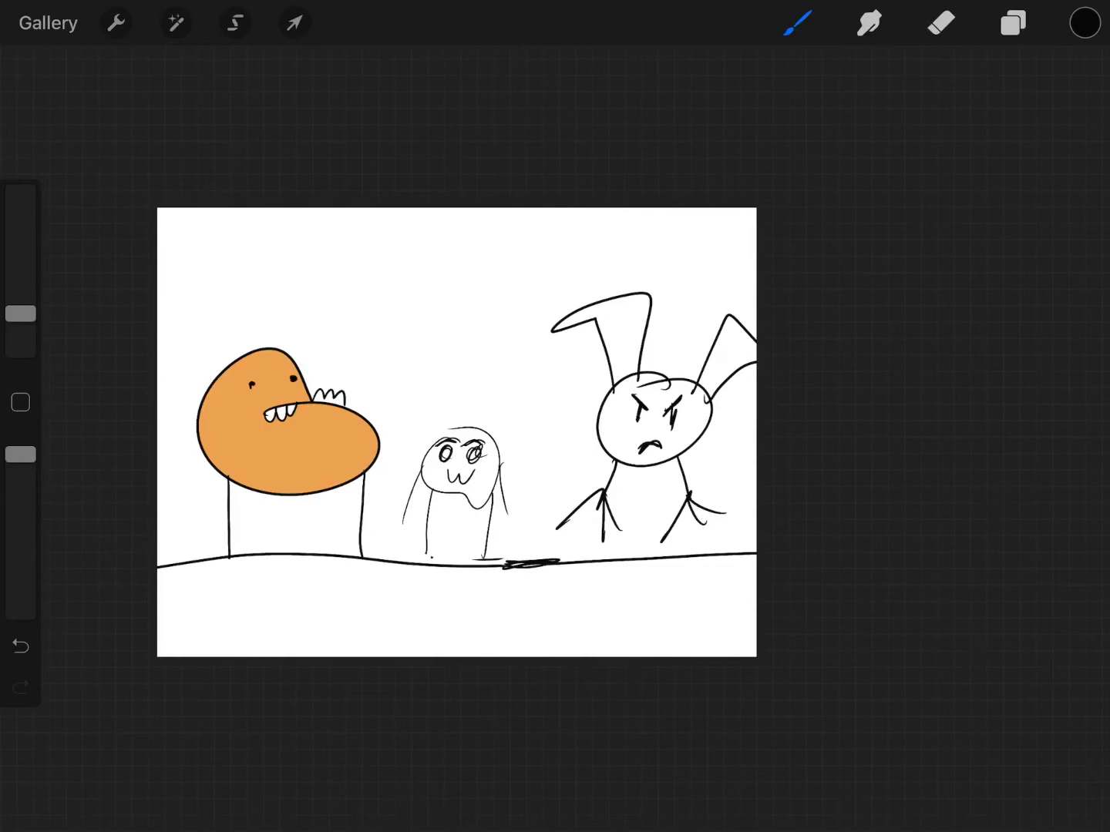
left_click(235, 23)
Lasso the right creature and nudge it slightly up and right
left_click_drag(529, 332, 660, 248)
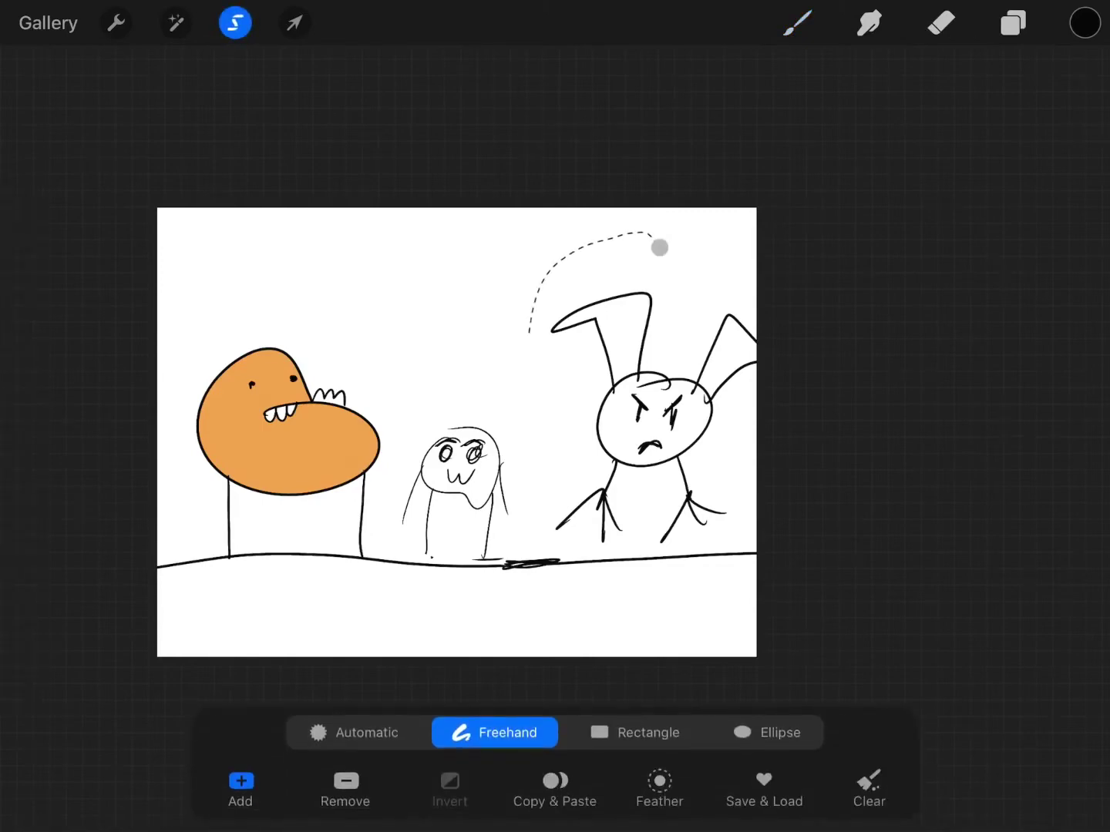
mouse_move(619, 555)
left_mouse_down()
mouse_move(780, 312)
mouse_move(659, 250)
left_mouse_up()
left_click(294, 23)
mouse_move(642, 425)
left_mouse_down()
mouse_move(622, 354)
mouse_move(609, 358)
mouse_move(617, 411)
mouse_move(671, 407)
mouse_move(610, 456)
mouse_move(639, 419)
mouse_move(711, 407)
mouse_move(609, 367)
mouse_move(641, 408)
mouse_move(650, 359)
mouse_move(642, 431)
mouse_move(646, 419)
left_mouse_up()
left_click(294, 22)
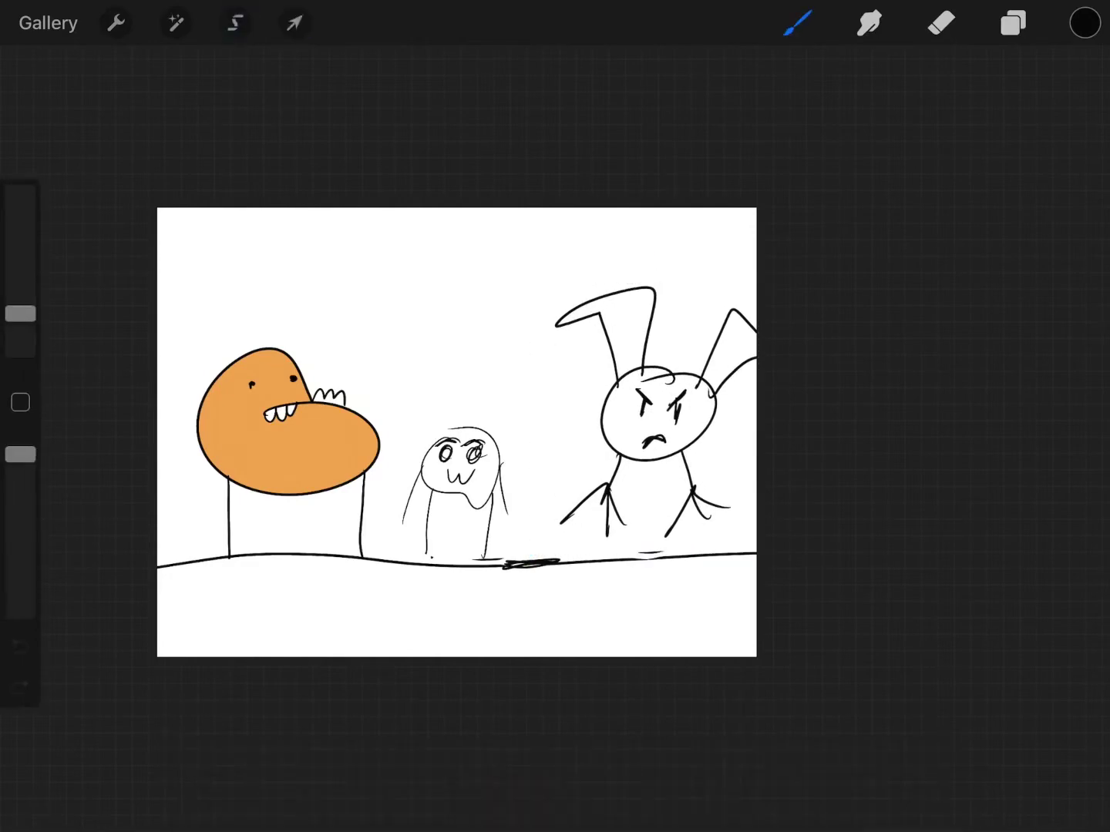
Lasso the orange creature and move it up and left onto the ground
left_click(234, 22)
left_click_drag(295, 296, 237, 309)
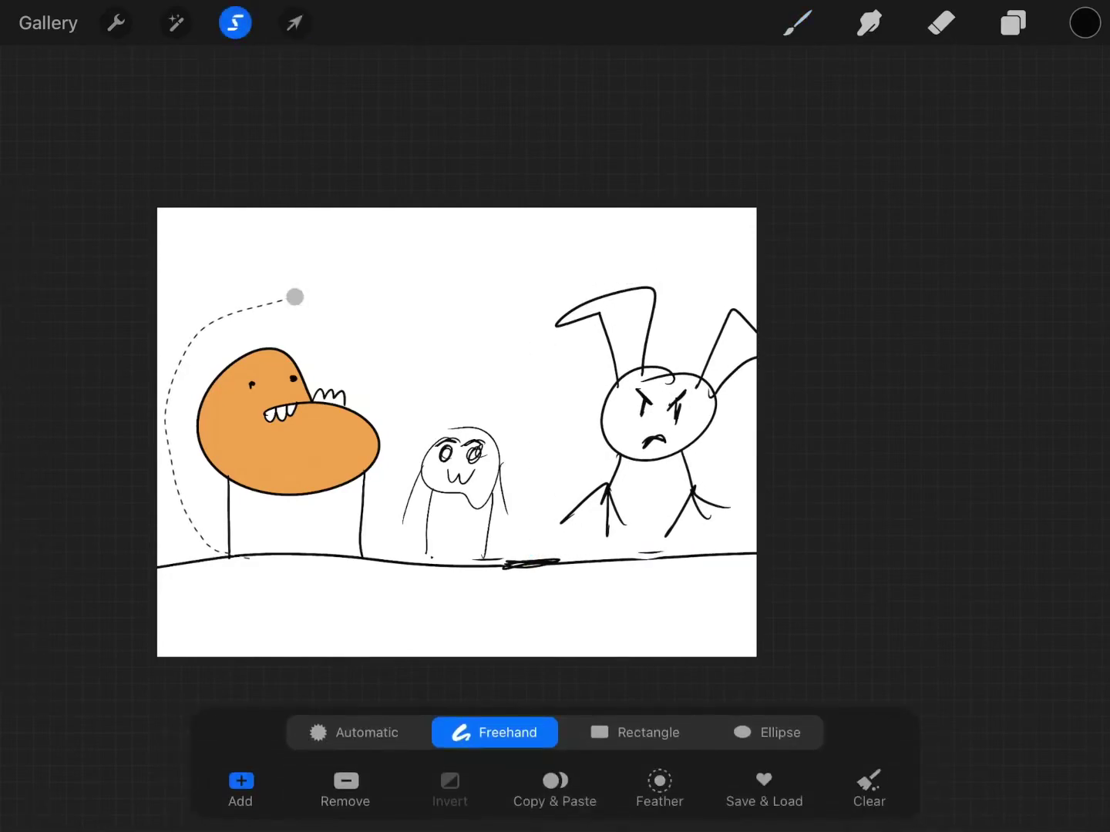
mouse_move(237, 555)
left_mouse_down()
mouse_move(397, 533)
mouse_move(433, 483)
left_mouse_up()
left_click(294, 23)
mouse_move(259, 416)
left_mouse_down()
mouse_move(204, 384)
mouse_move(282, 424)
mouse_move(331, 409)
mouse_move(290, 393)
mouse_move(325, 434)
mouse_move(232, 404)
mouse_move(312, 367)
mouse_move(343, 416)
mouse_move(324, 405)
mouse_move(359, 387)
mouse_move(272, 452)
mouse_move(330, 430)
mouse_move(300, 428)
mouse_move(298, 399)
mouse_move(329, 388)
mouse_move(307, 404)
mouse_move(321, 408)
mouse_move(323, 442)
mouse_move(333, 424)
mouse_move(332, 439)
mouse_move(254, 434)
mouse_move(285, 433)
mouse_move(299, 420)
left_mouse_up()
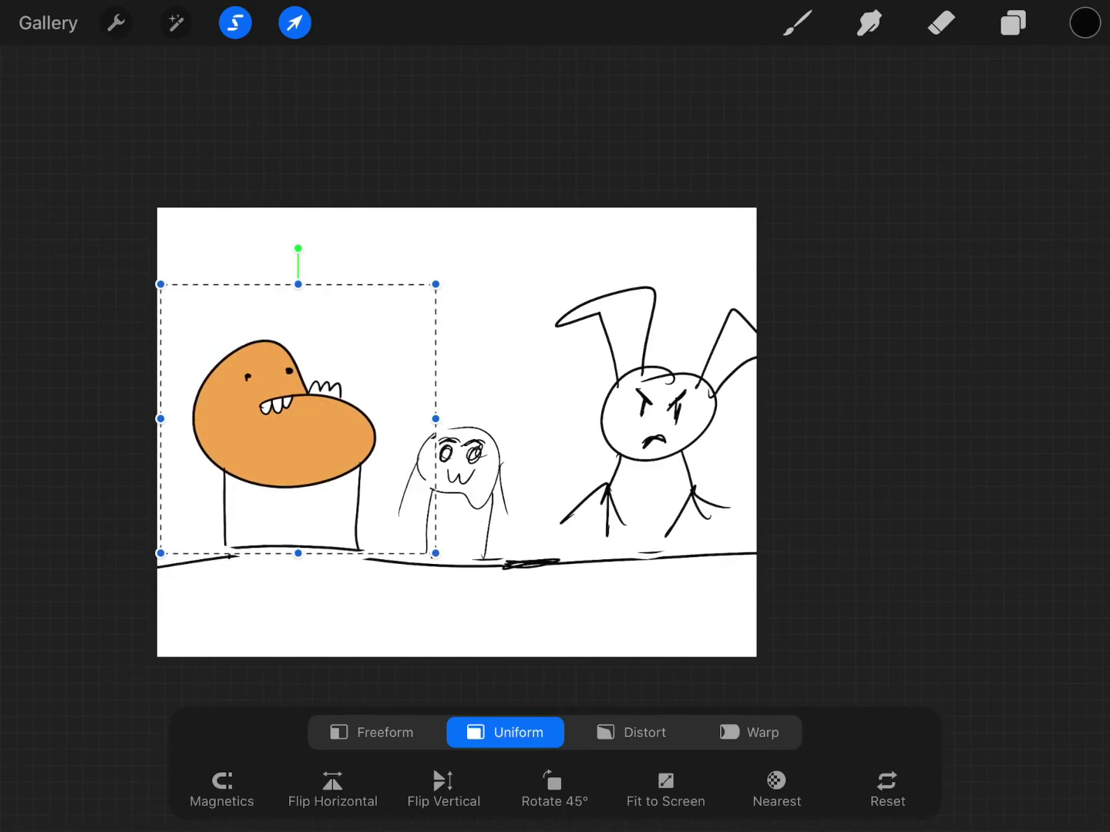
left_click(796, 22)
scroll(516, 493, "up", 3)
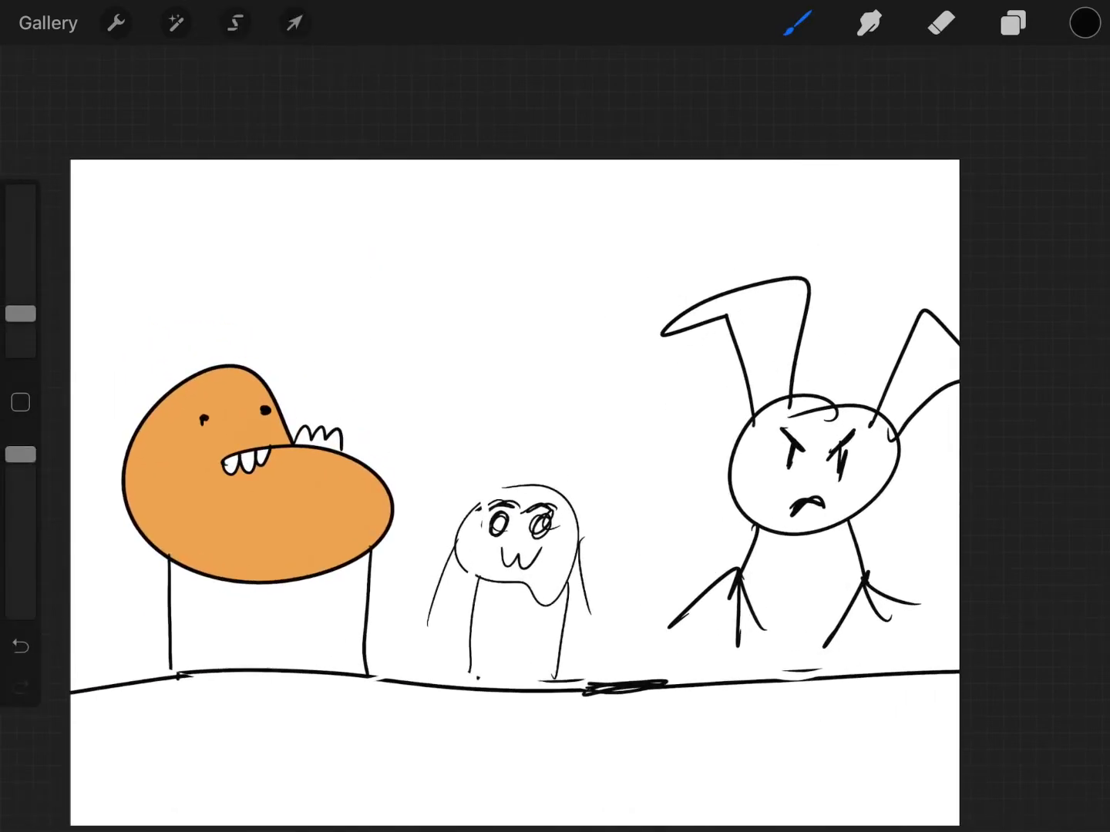
Change the brush colour from orange to a bright, saturated green
left_click(1085, 23)
left_click_drag(836, 374, 808, 312)
mouse_move(978, 156)
left_mouse_down()
mouse_move(755, 261)
mouse_move(759, 268)
left_mouse_up()
left_click_drag(807, 324, 993, 217)
left_click(346, 260)
Draw a green beam from the orange creature and scribble green over the stick figure
mouse_move(515, 494)
left_mouse_down()
mouse_move(416, 390)
mouse_move(382, 427)
left_mouse_up()
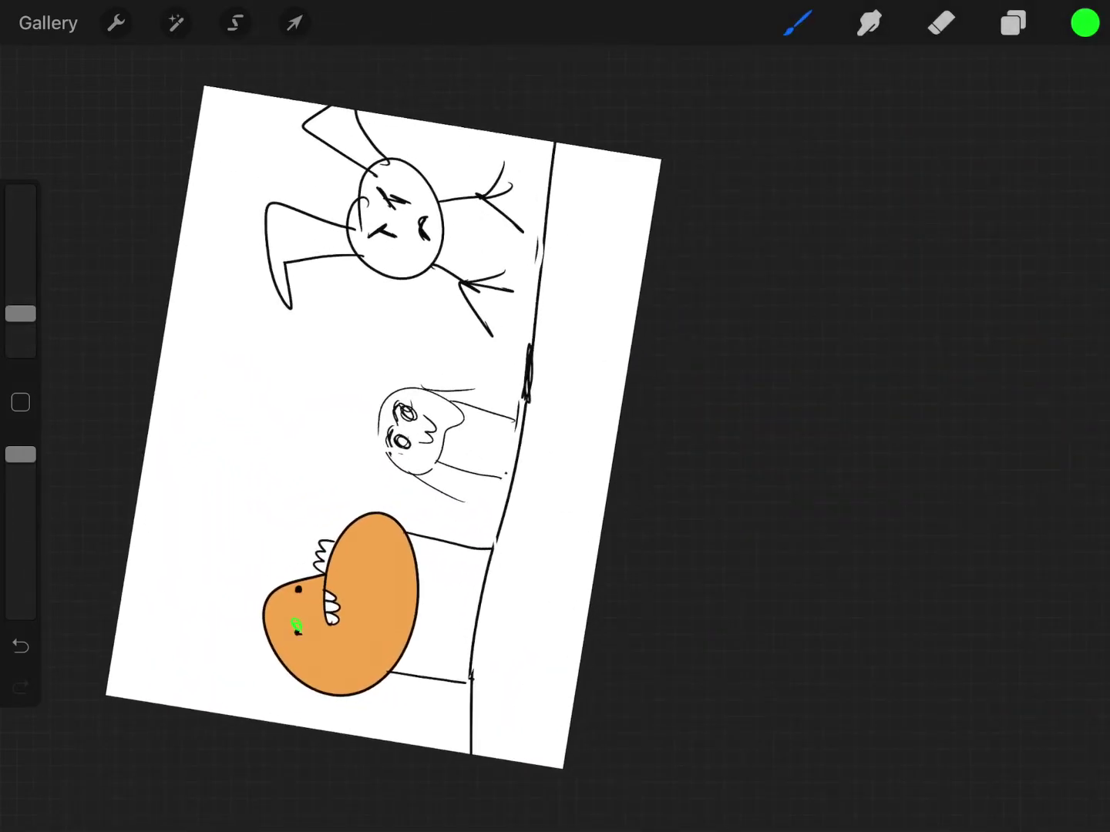
mouse_move(294, 619)
left_mouse_down()
mouse_move(347, 340)
mouse_move(290, 507)
mouse_move(399, 224)
mouse_move(395, 251)
left_mouse_up()
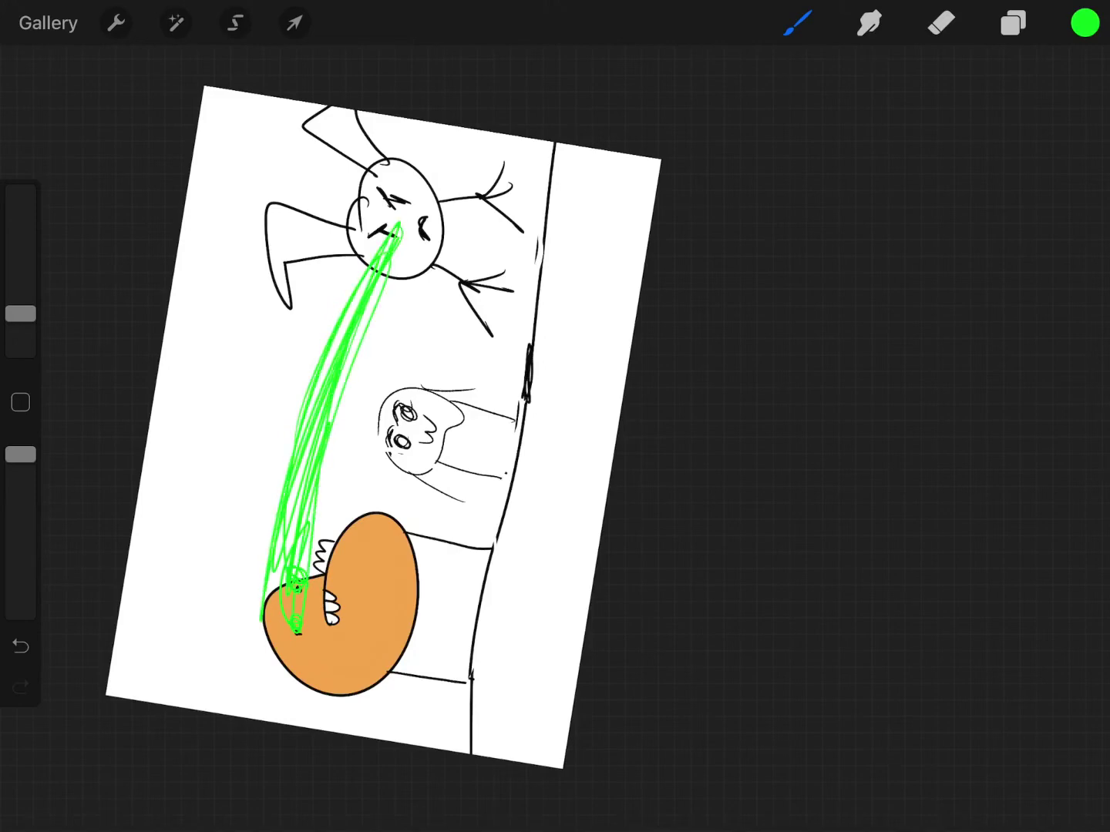
scroll(381, 426, "down", 5)
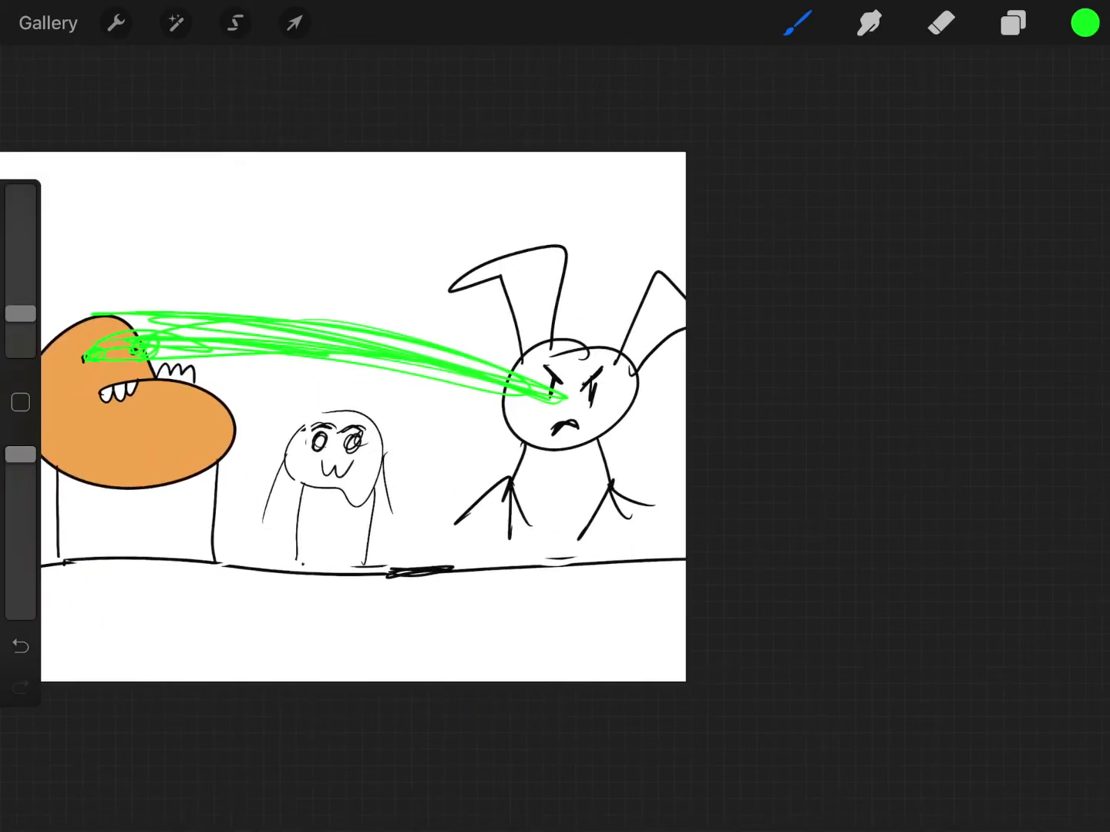
mouse_move(555, 398)
left_mouse_down()
mouse_move(490, 217)
mouse_move(395, 395)
mouse_move(486, 459)
mouse_move(651, 295)
left_mouse_up()
left_click_drag(503, 186, 564, 407)
left_click_drag(434, 494, 599, 433)
left_click_drag(437, 382, 659, 364)
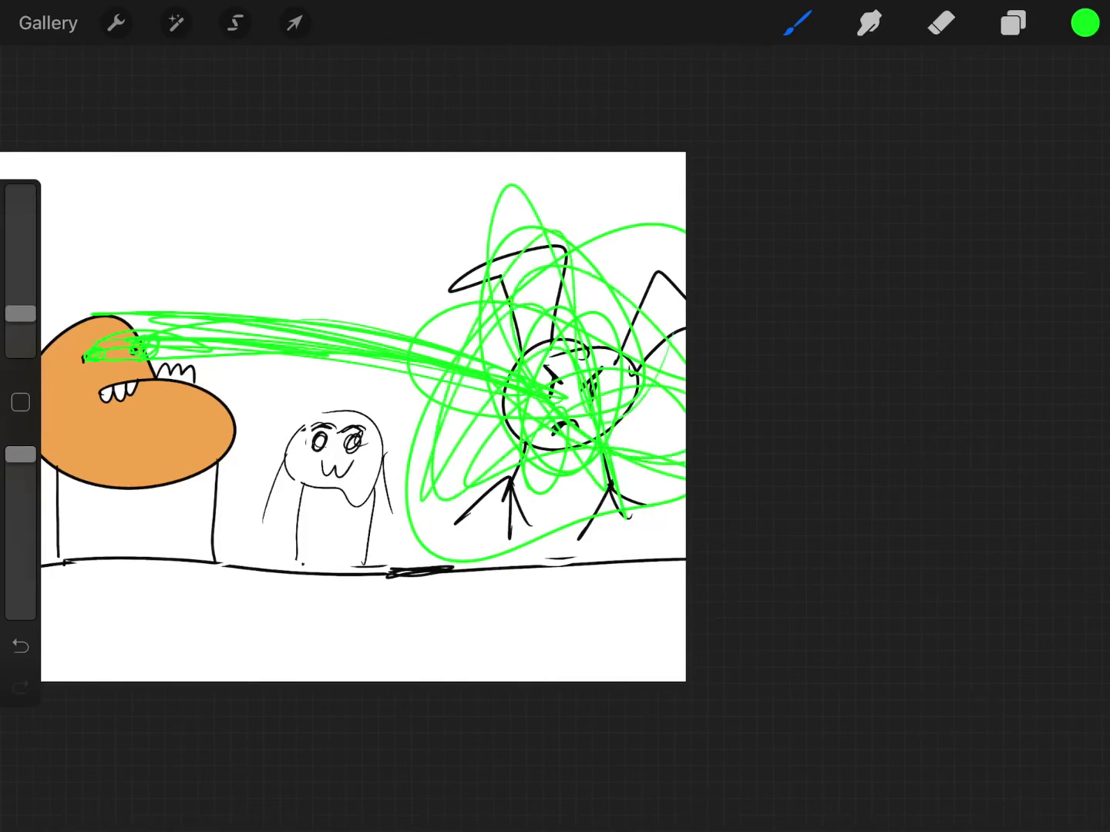
Lasso the stick figure, then enlarge and rotate it across the canvas
left_click(1013, 24)
left_click(235, 22)
mouse_move(590, 197)
left_mouse_down()
mouse_move(614, 161)
mouse_move(512, 143)
left_mouse_up()
left_click(295, 23)
mouse_move(686, 508)
left_mouse_down()
mouse_move(733, 600)
mouse_move(611, 704)
mouse_move(624, 686)
mouse_move(575, 458)
mouse_move(478, 409)
mouse_move(794, 707)
mouse_move(625, 625)
mouse_move(577, 583)
mouse_move(590, 564)
left_mouse_up()
Erase a large diagonal swath of the enlarged figure and recentre the view
left_click(941, 23)
mouse_move(604, 253)
left_mouse_down()
mouse_move(515, 168)
mouse_move(217, 485)
left_mouse_up()
left_click_drag(342, 417, 528, 400)
Lasso the orange creature's head, then scale, tilt and move it up-right
left_click(235, 22)
left_click_drag(356, 250, 285, 286)
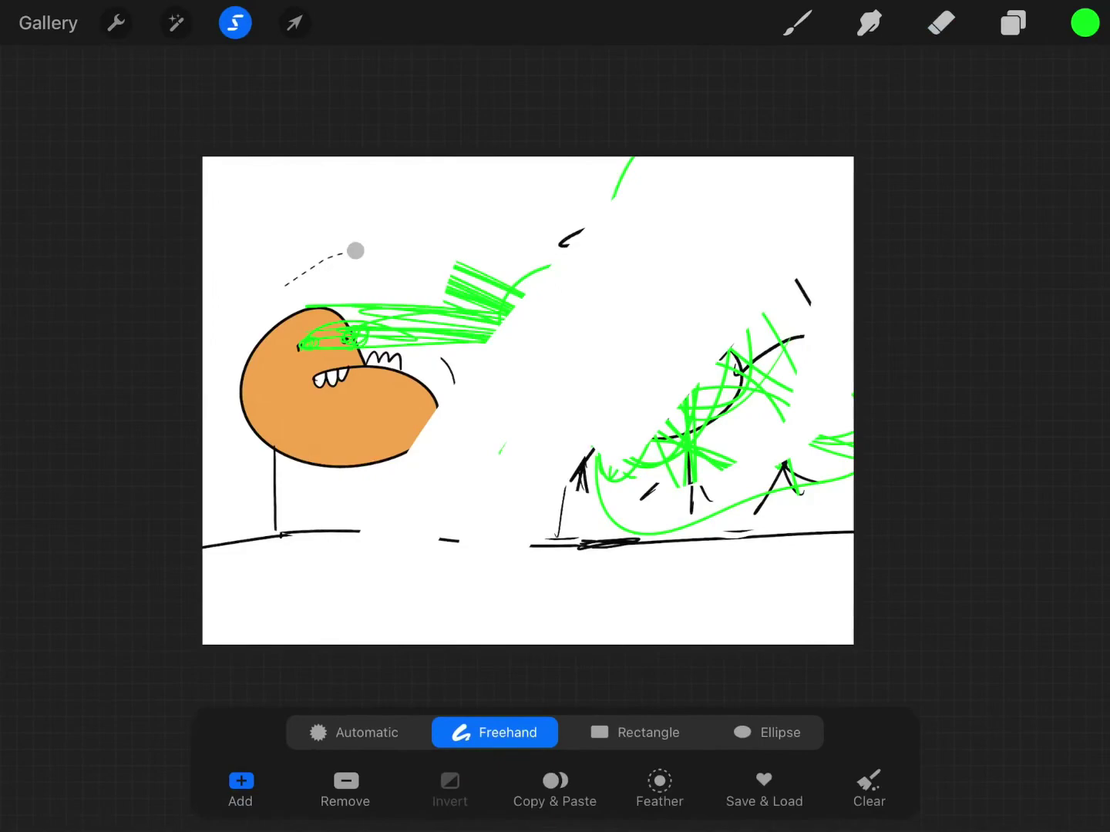
left_click_drag(531, 442, 357, 250)
left_click(294, 23)
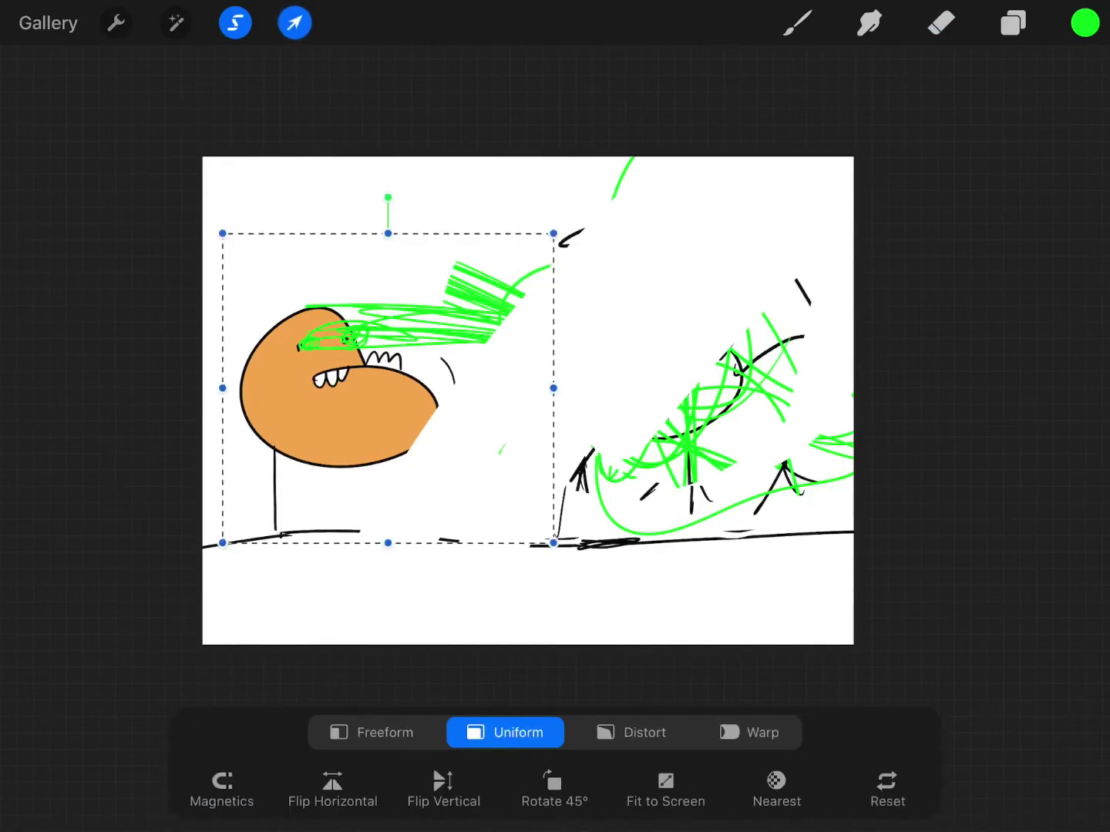
left_click_drag(338, 386, 408, 382)
mouse_move(477, 384)
left_mouse_down()
mouse_move(357, 387)
mouse_move(528, 421)
mouse_move(433, 377)
mouse_move(448, 424)
mouse_move(404, 393)
mouse_move(391, 402)
mouse_move(567, 378)
mouse_move(629, 580)
mouse_move(818, 446)
mouse_move(235, 586)
mouse_move(49, 396)
mouse_move(435, 157)
mouse_move(905, 607)
mouse_move(134, 526)
mouse_move(181, 526)
mouse_move(375, 465)
mouse_move(318, 505)
mouse_move(299, 445)
mouse_move(335, 436)
mouse_move(332, 395)
left_mouse_up()
mouse_move(536, 565)
left_mouse_down()
mouse_move(376, 441)
mouse_move(572, 600)
left_mouse_up()
mouse_move(349, 409)
left_mouse_down()
mouse_move(434, 372)
mouse_move(415, 365)
left_mouse_up()
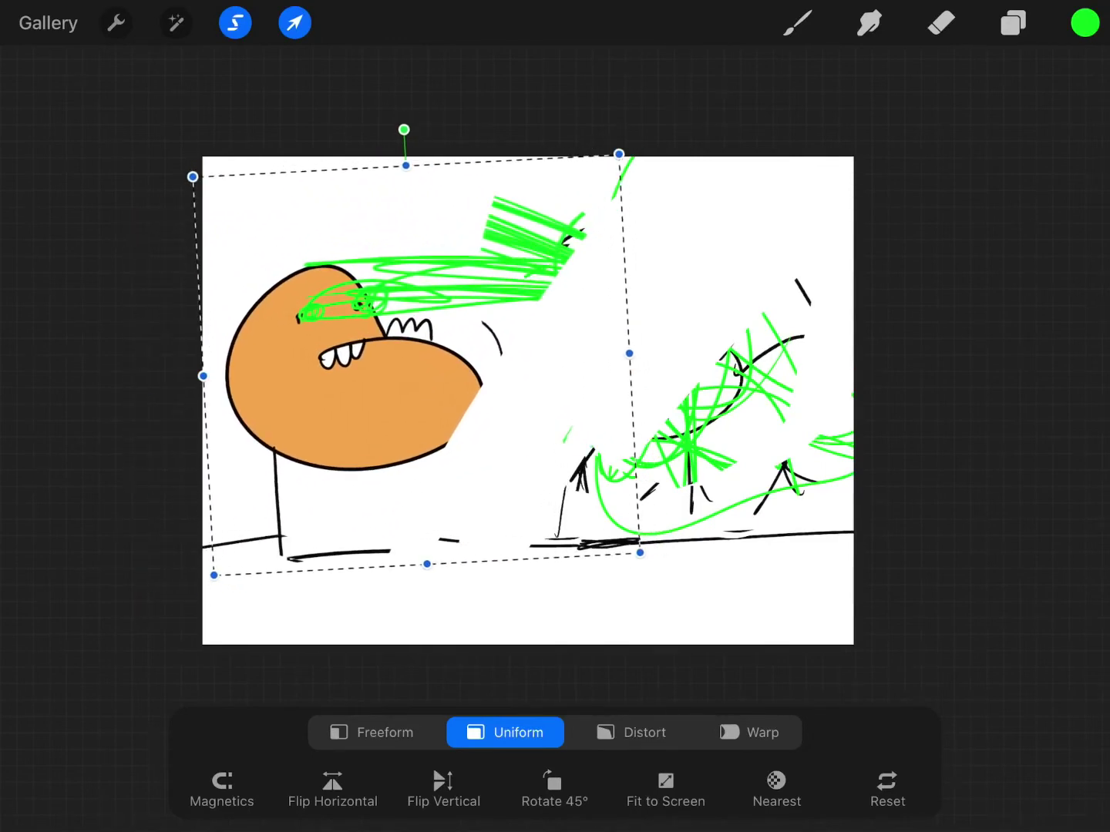
Erase the black and green strokes at lower right and scribble the green blob
left_click(941, 22)
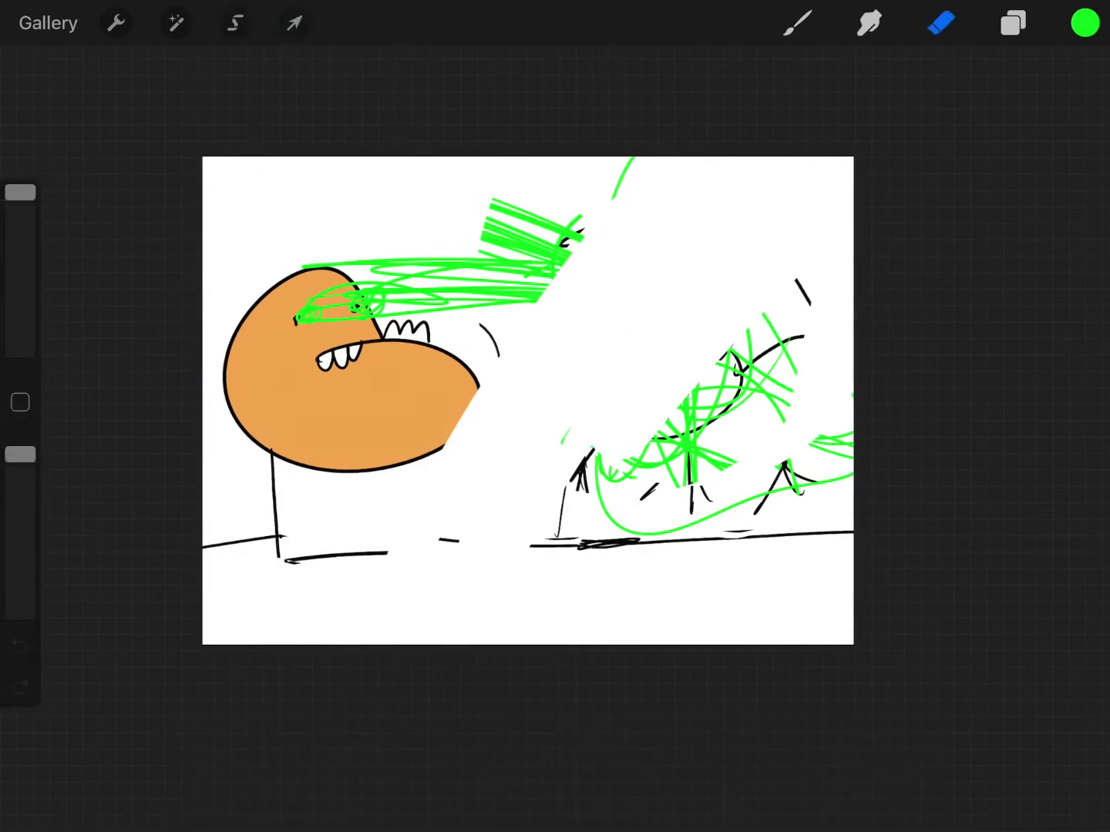
mouse_move(607, 512)
left_mouse_down()
mouse_move(659, 575)
mouse_move(664, 404)
mouse_move(842, 376)
mouse_move(811, 493)
mouse_move(726, 423)
mouse_move(685, 520)
mouse_move(602, 465)
mouse_move(572, 511)
mouse_move(694, 486)
mouse_move(659, 520)
mouse_move(607, 503)
mouse_move(798, 368)
mouse_move(625, 398)
mouse_move(763, 278)
mouse_move(625, 381)
left_mouse_up()
left_click(797, 23)
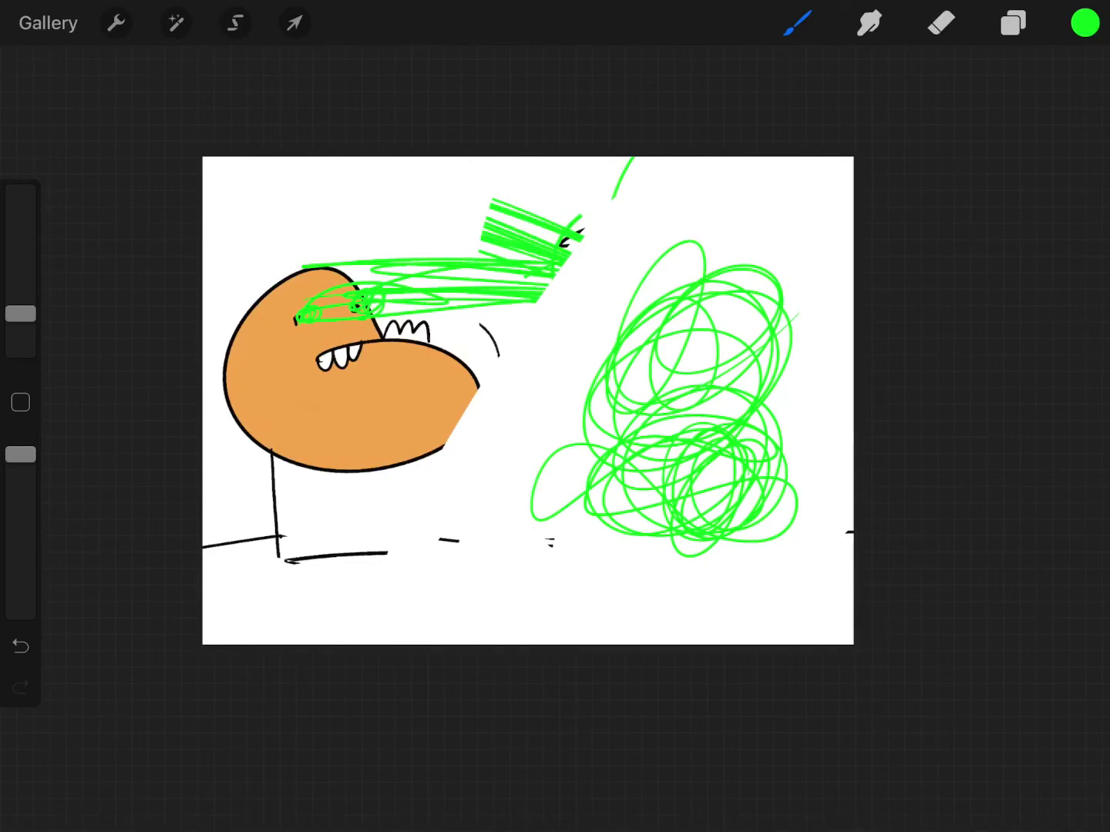
Erase the green hatching above the head and sample the head's orange
left_click(940, 22)
mouse_move(612, 200)
left_mouse_down()
mouse_move(581, 226)
mouse_move(468, 255)
mouse_move(460, 186)
mouse_move(430, 238)
left_mouse_up()
scroll(269, 261, "up", 3)
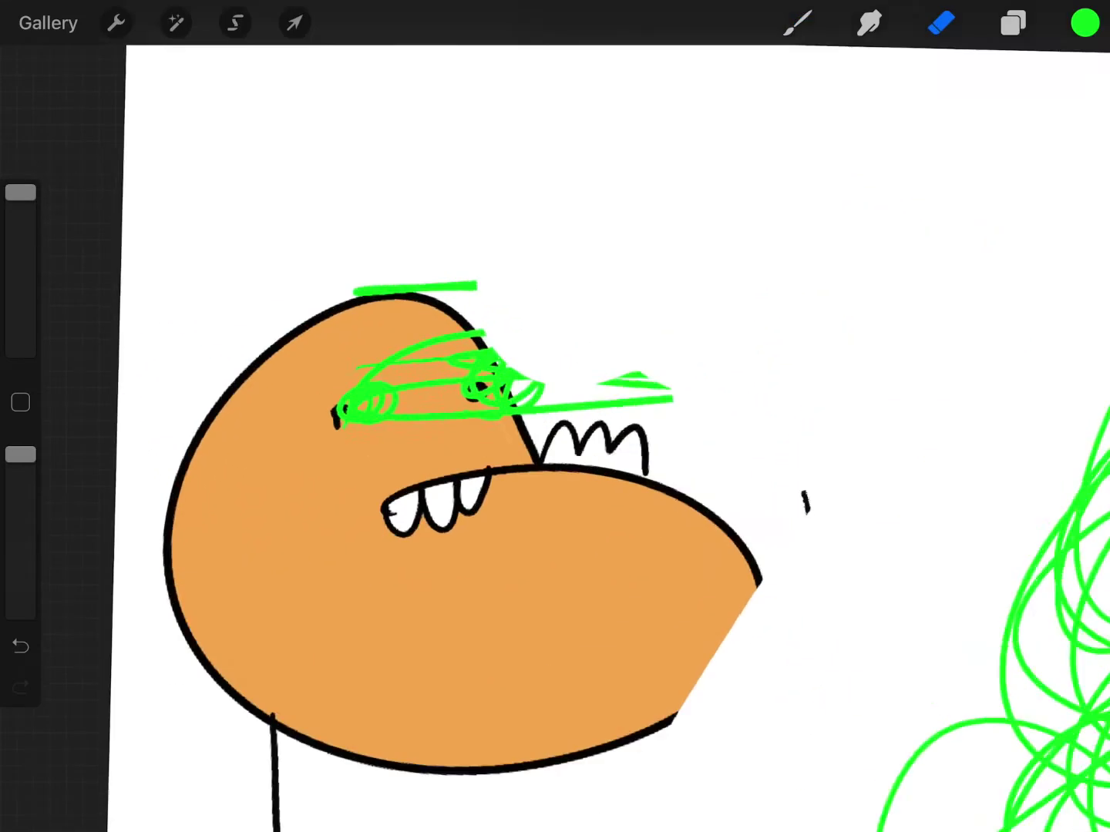
scroll(269, 262, "up", 3)
left_click(367, 289)
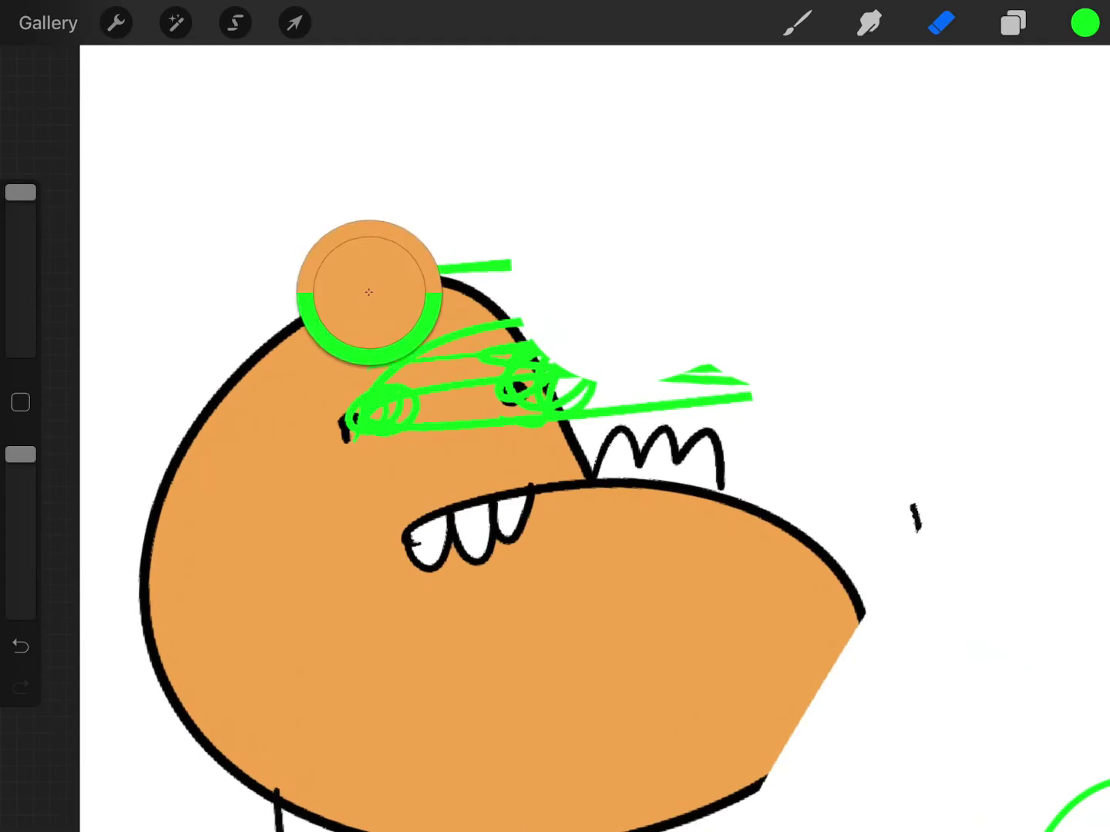
Enlarge the brush, paint orange over the head's green strokes, and erase leftover green
left_click(797, 23)
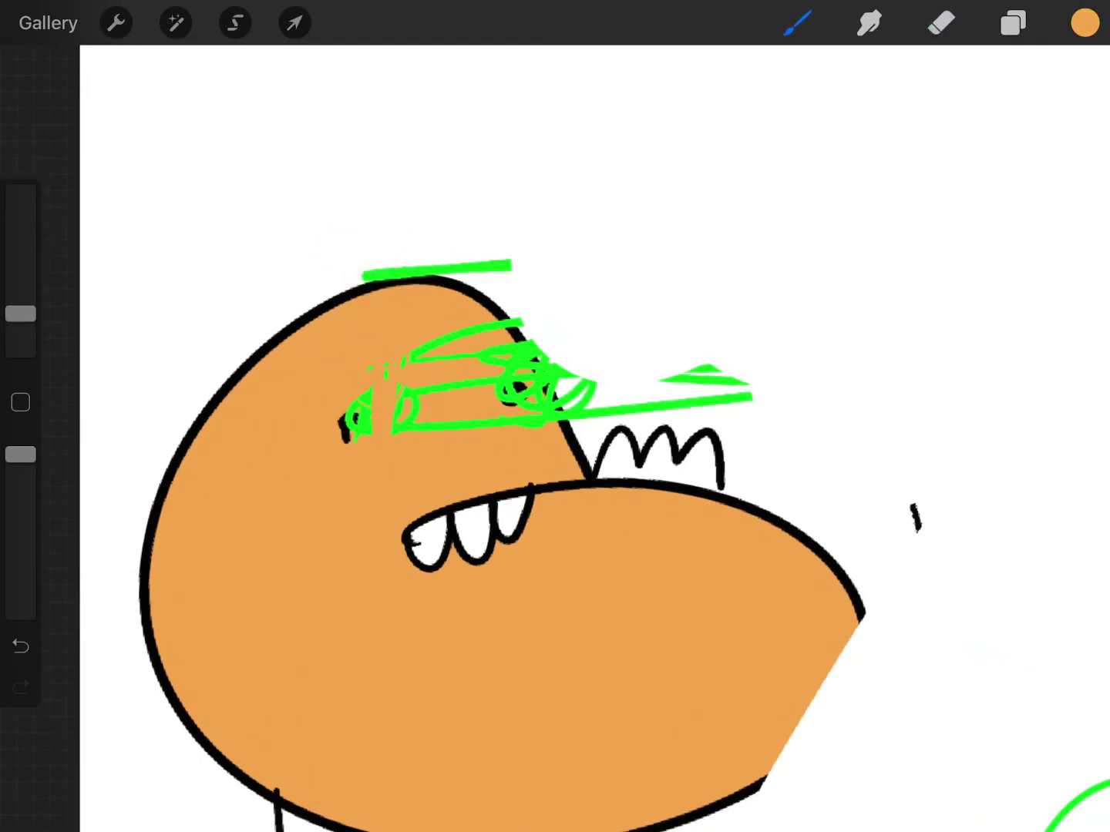
left_click_drag(20, 314, 20, 207)
left_click_drag(414, 347, 399, 429)
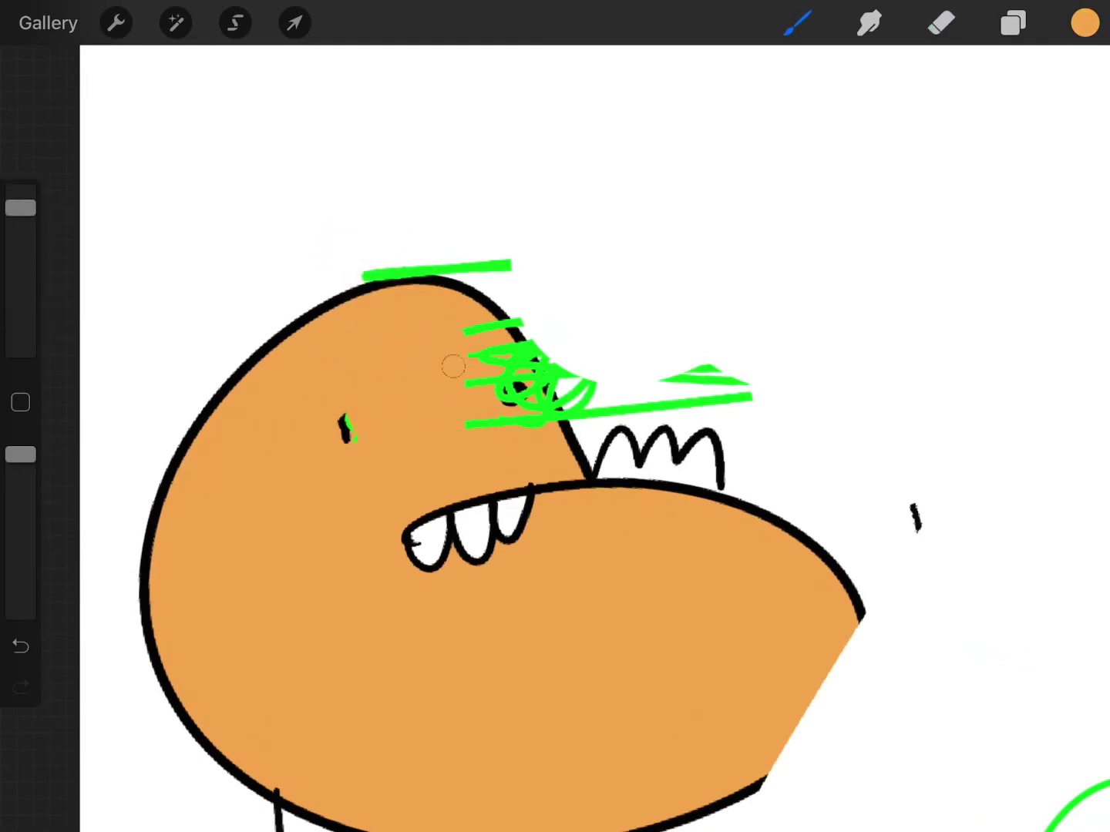
left_click_drag(504, 358, 539, 416)
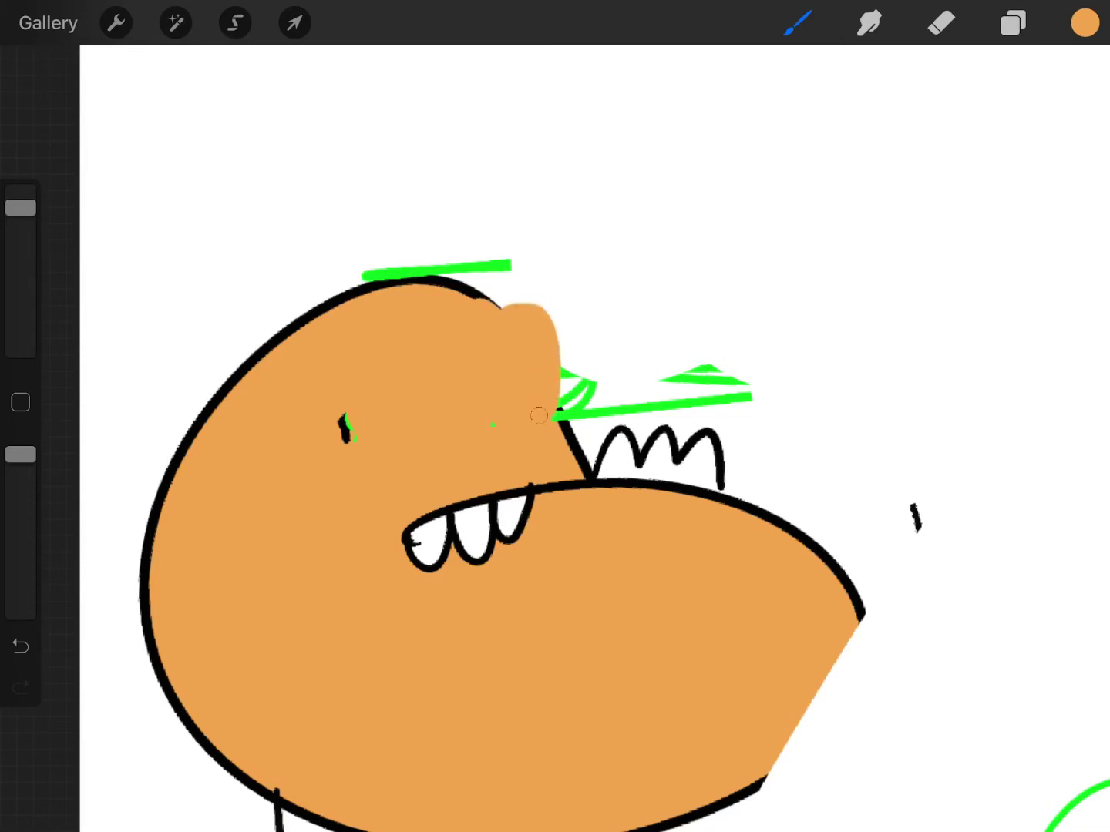
mouse_move(729, 390)
left_mouse_down()
mouse_move(688, 298)
mouse_move(630, 323)
mouse_move(540, 191)
mouse_move(397, 185)
mouse_move(394, 198)
left_mouse_up()
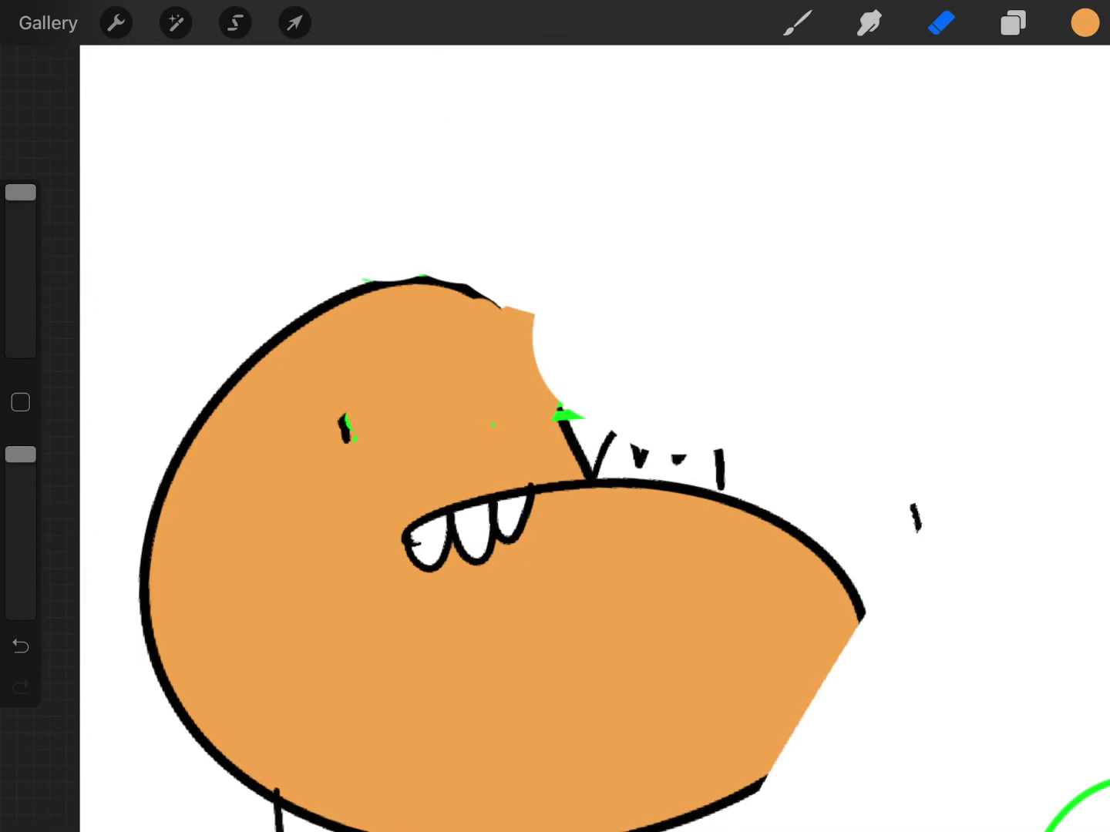
Switch to black and draw two goggle rings, a goggle strap and a wavy cape outline
left_click(1084, 22)
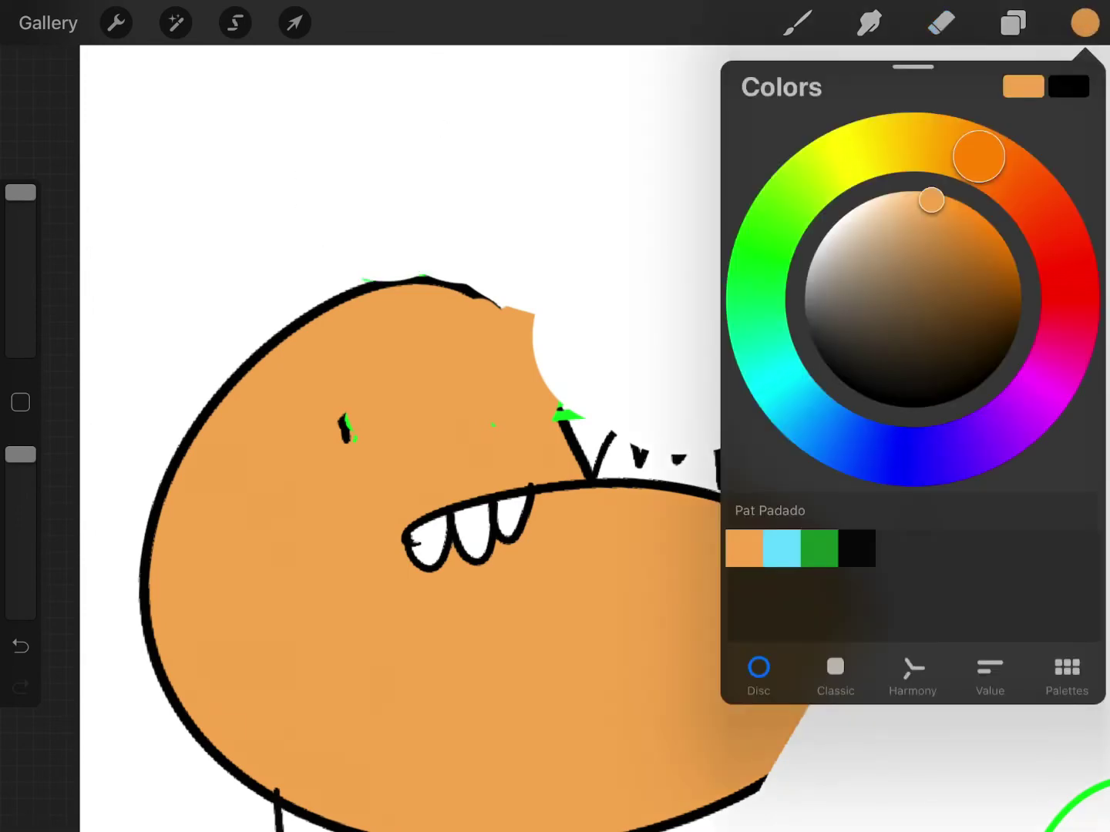
left_click(856, 548)
left_click(797, 24)
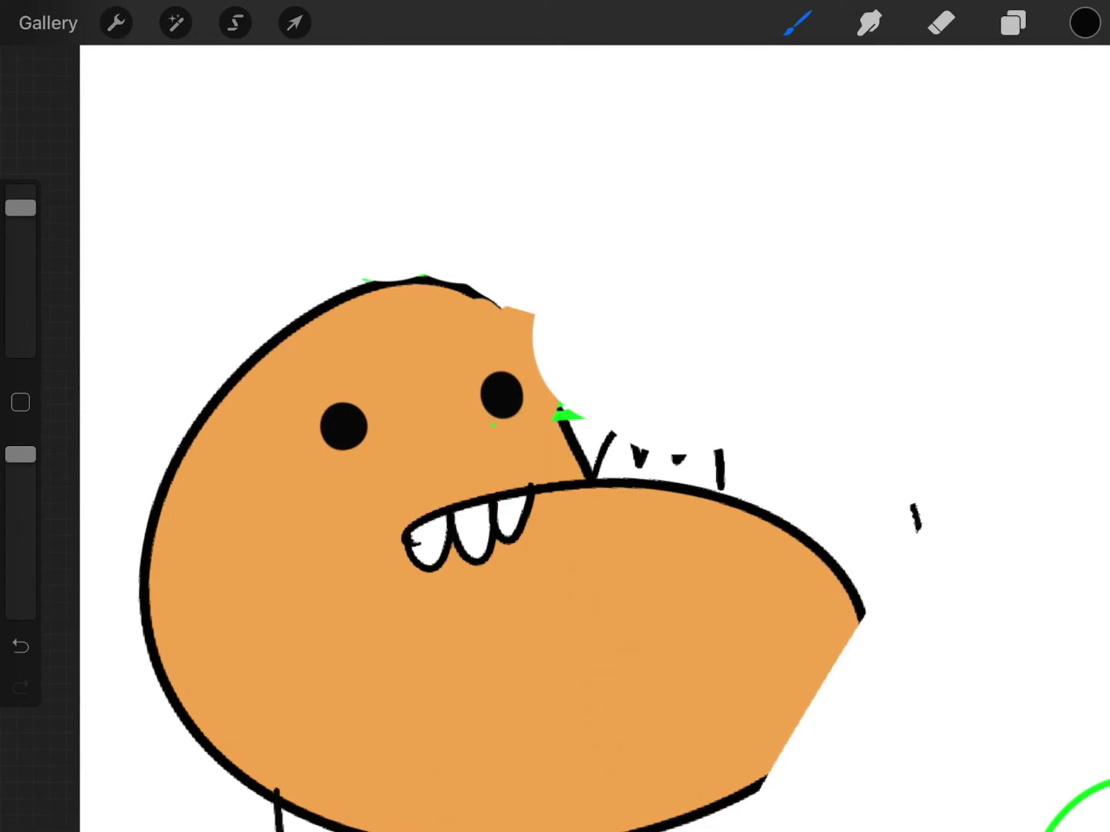
left_click_drag(356, 347, 343, 349)
mouse_move(492, 334)
left_mouse_down()
mouse_move(555, 408)
mouse_move(498, 330)
left_mouse_up()
left_click_drag(265, 446, 208, 425)
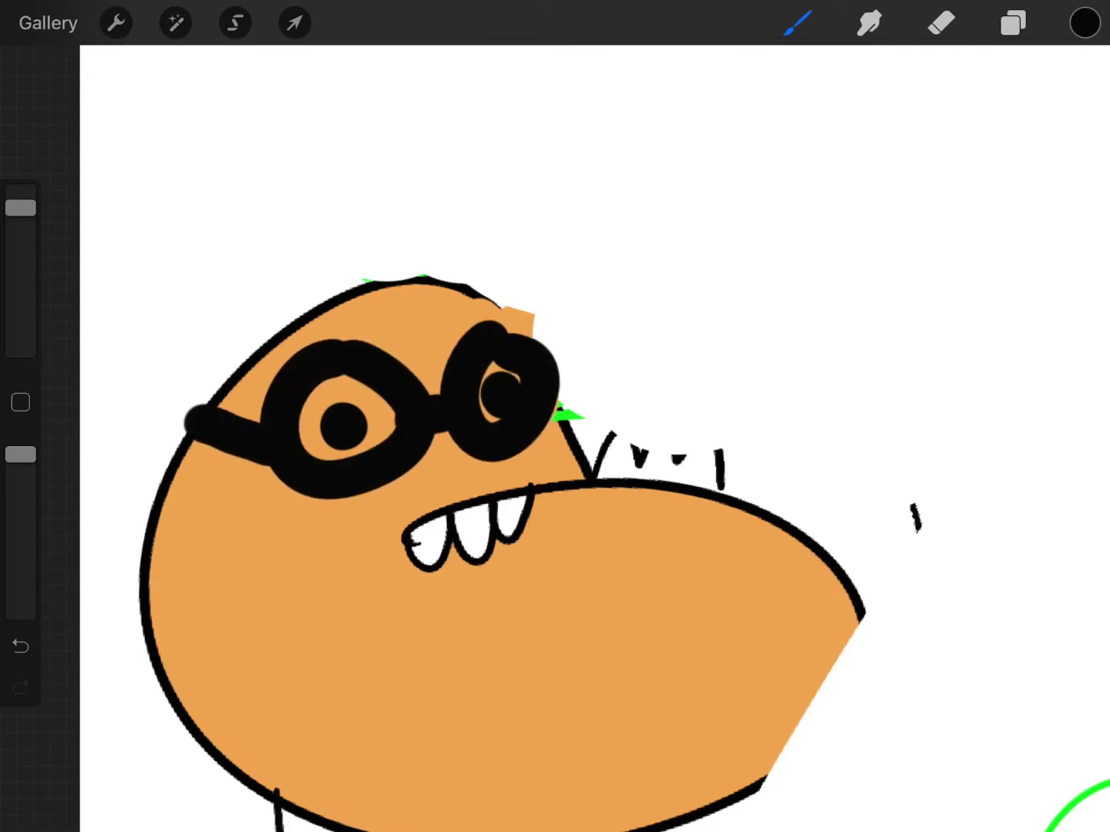
mouse_move(503, 521)
left_mouse_down()
mouse_move(632, 396)
mouse_move(569, 248)
mouse_move(520, 261)
left_mouse_up()
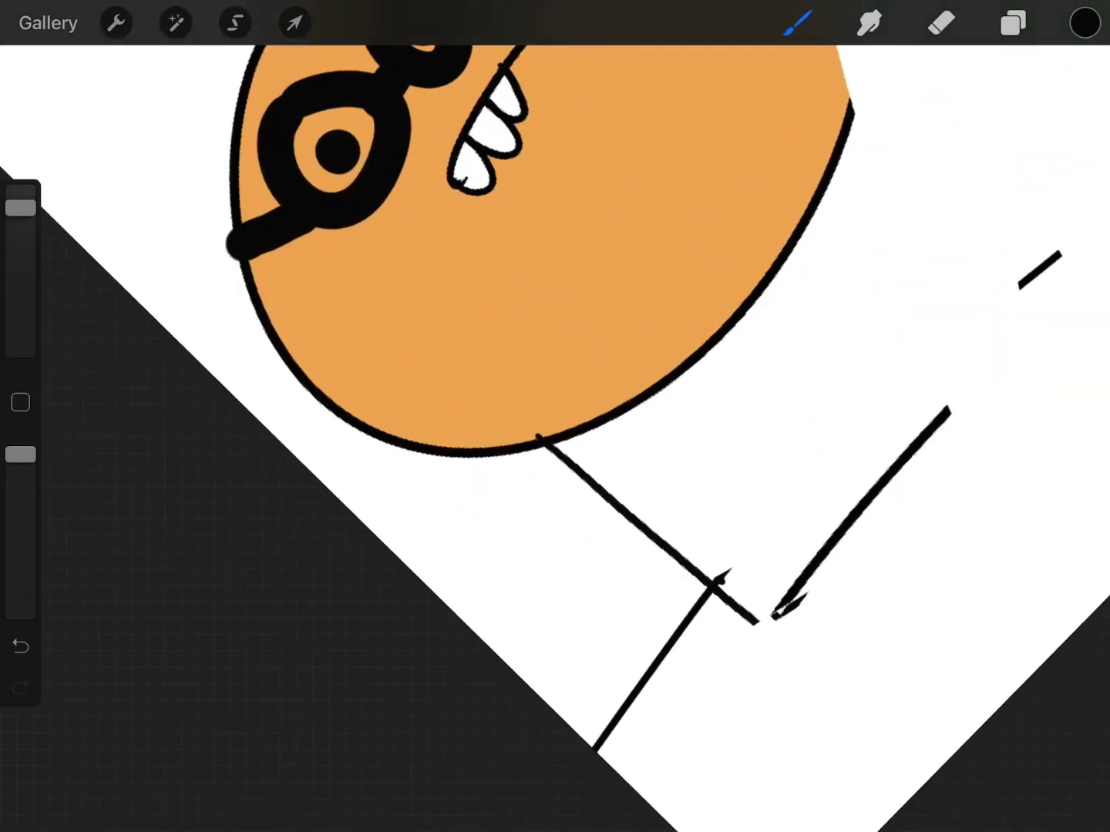
mouse_move(232, 245)
left_mouse_down()
mouse_move(277, 396)
mouse_move(426, 584)
mouse_move(555, 482)
left_mouse_up()
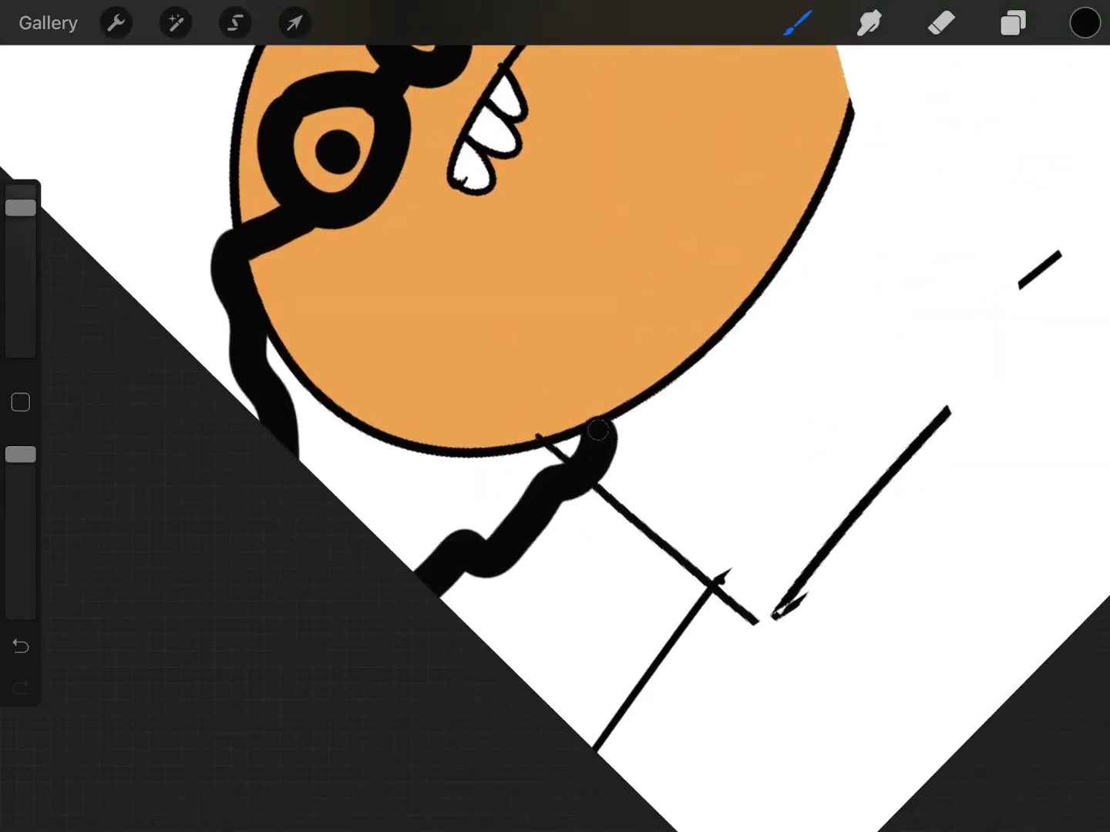
Choose bright green and fill the cape area with it
left_click(1084, 23)
mouse_move(979, 156)
left_mouse_down()
mouse_move(1067, 266)
mouse_move(770, 232)
left_mouse_up()
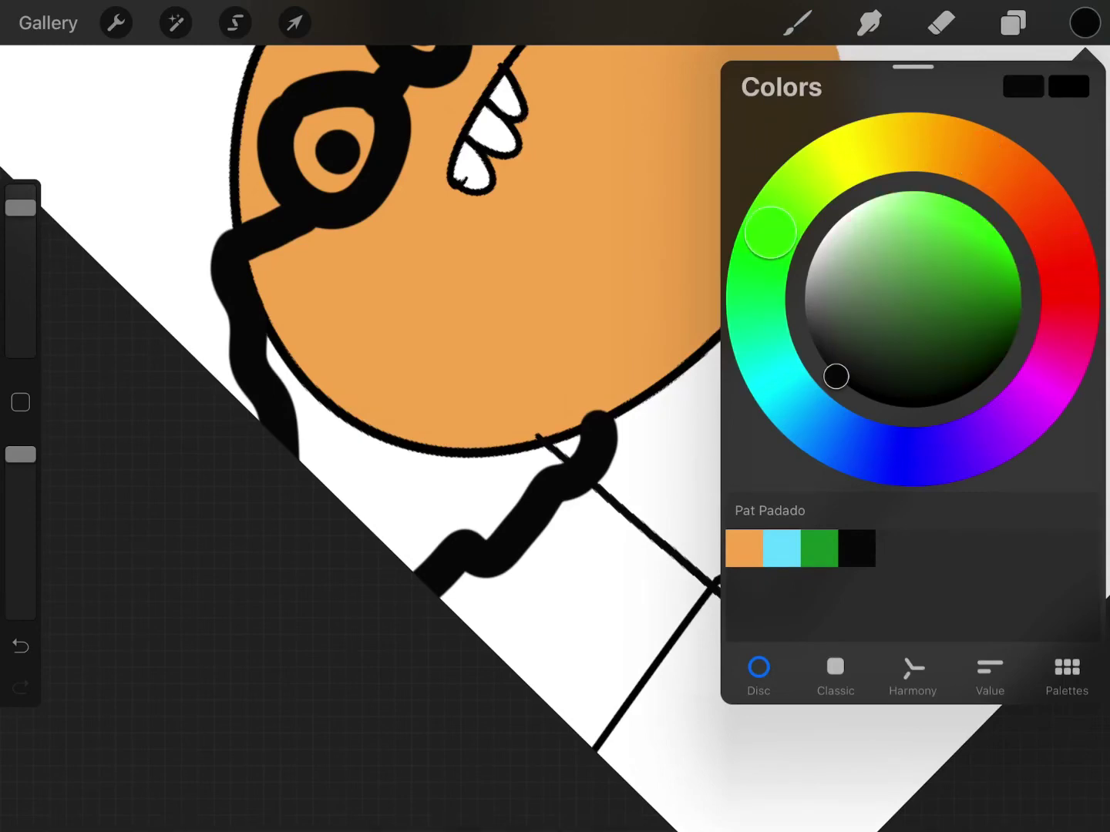
left_click(971, 195)
left_click_drag(1084, 23, 442, 500)
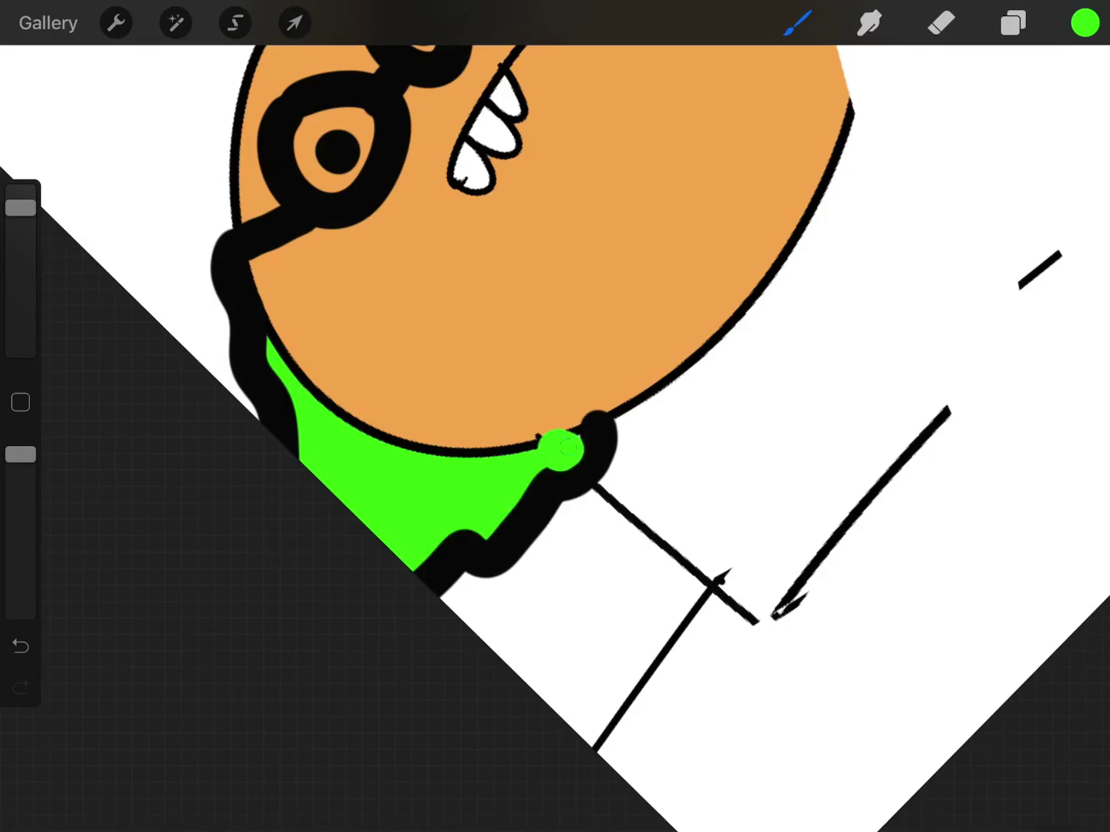
scroll(555, 416, "down", 5)
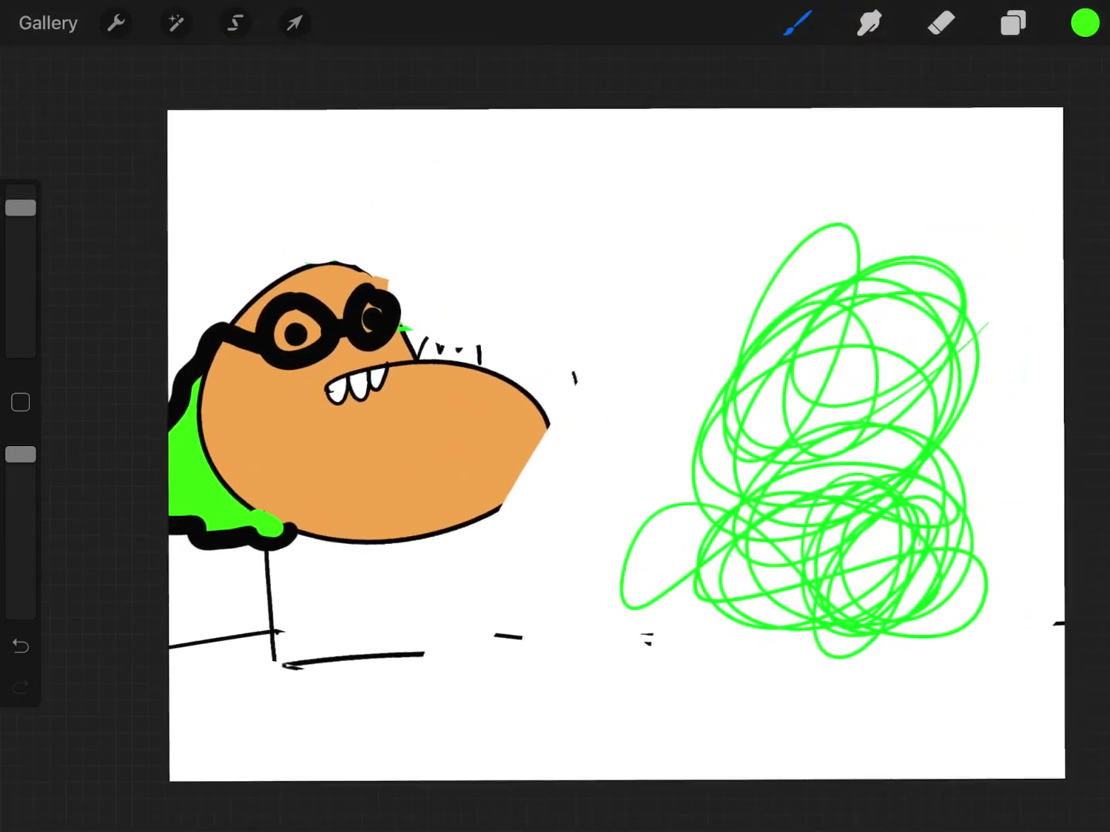
scroll(450, 442, "up", 5)
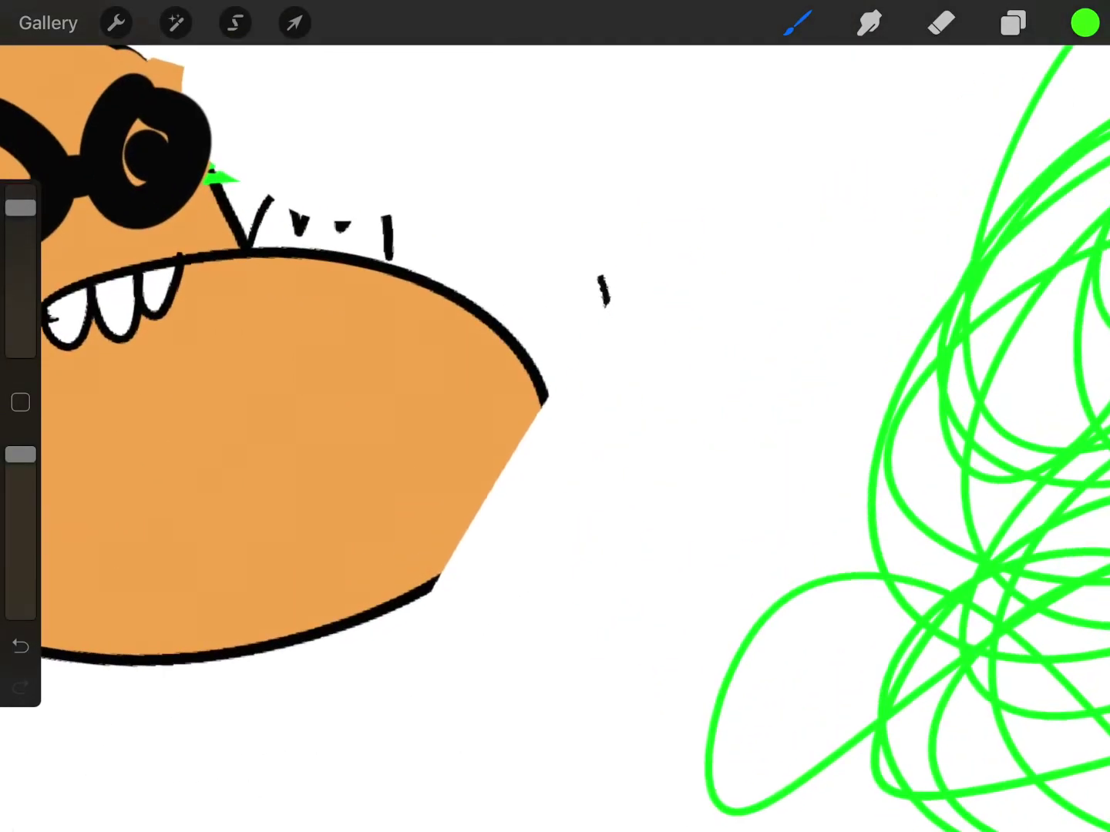
Thicken the green scribble and the jaw's right edge with heavy green strokes
mouse_move(416, 576)
left_mouse_down()
mouse_move(515, 491)
mouse_move(544, 400)
left_mouse_up()
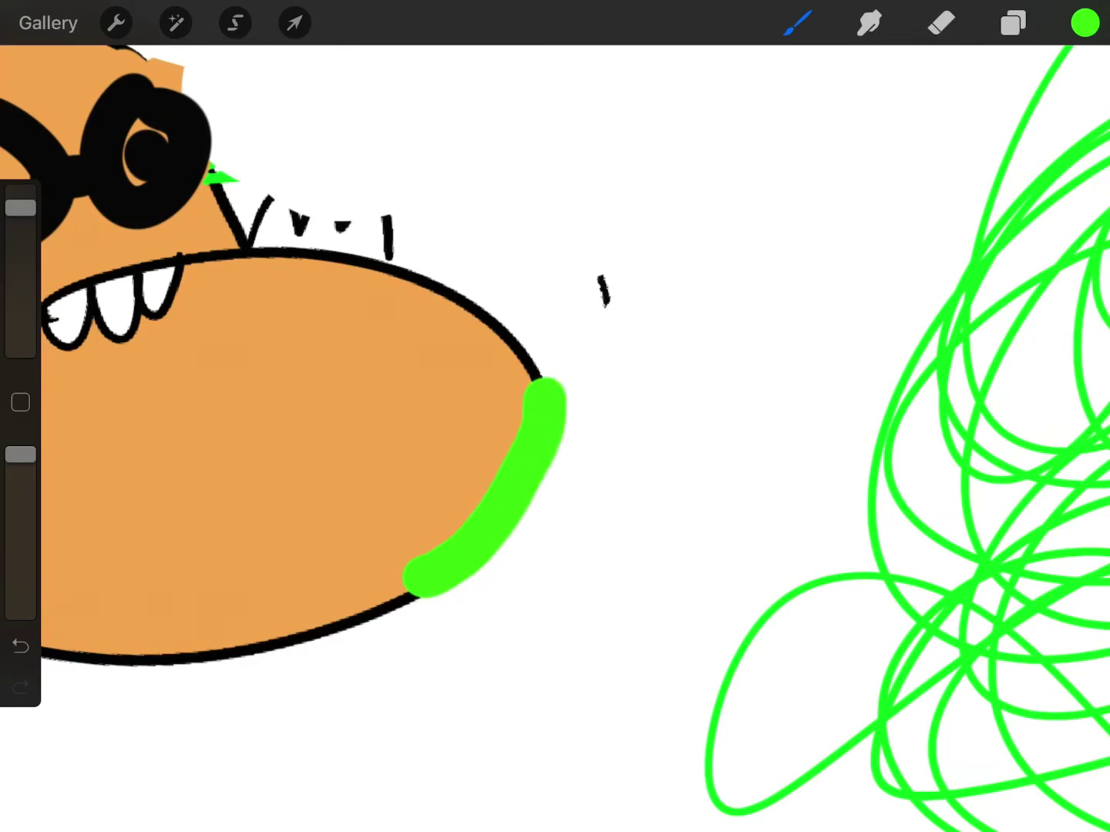
scroll(555, 416, "down", 3)
scroll(555, 416, "down", 2)
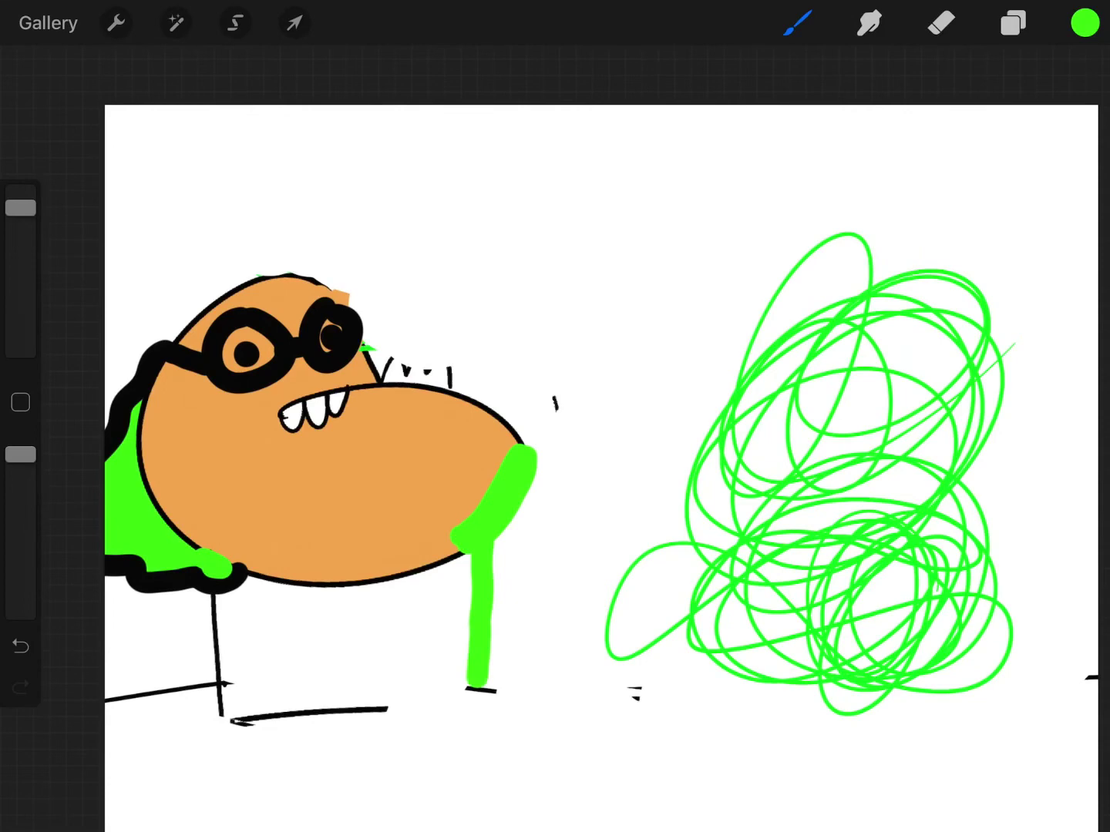
scroll(555, 416, "down", 5)
scroll(555, 416, "up", 3)
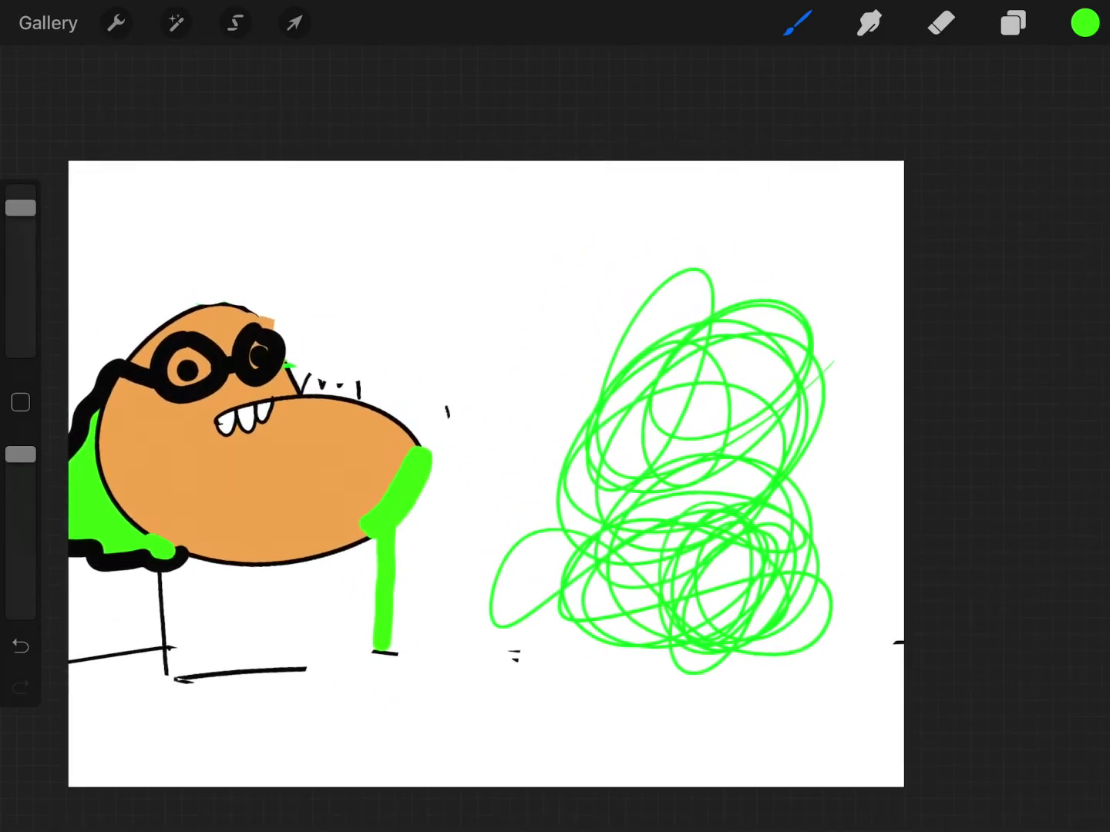
left_click(1084, 23)
left_click(1085, 23)
mouse_move(667, 590)
left_mouse_down()
mouse_move(675, 646)
mouse_move(755, 598)
mouse_move(581, 547)
mouse_move(677, 651)
mouse_move(737, 485)
mouse_move(659, 433)
mouse_move(512, 503)
mouse_move(764, 433)
mouse_move(755, 347)
mouse_move(683, 447)
mouse_move(582, 304)
mouse_move(720, 286)
mouse_move(815, 373)
left_mouse_up()
left_click_drag(468, 485, 590, 356)
left_click_drag(720, 287, 781, 382)
Lasso the green scribble freehand and move it off the canvas to the right
left_click(235, 23)
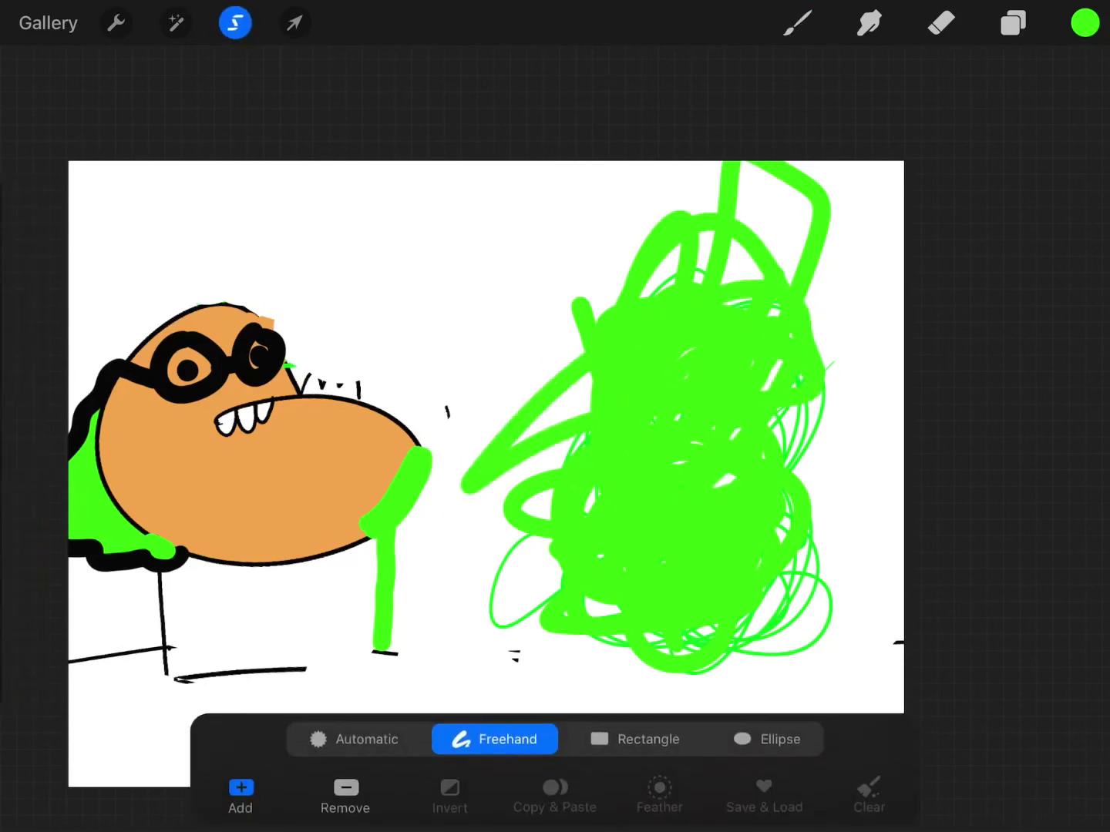
left_click_drag(674, 129, 501, 255)
mouse_move(494, 628)
left_mouse_down()
mouse_move(520, 667)
mouse_move(828, 97)
mouse_move(674, 130)
left_mouse_up()
left_click(293, 22)
left_click_drag(607, 416, 1046, 417)
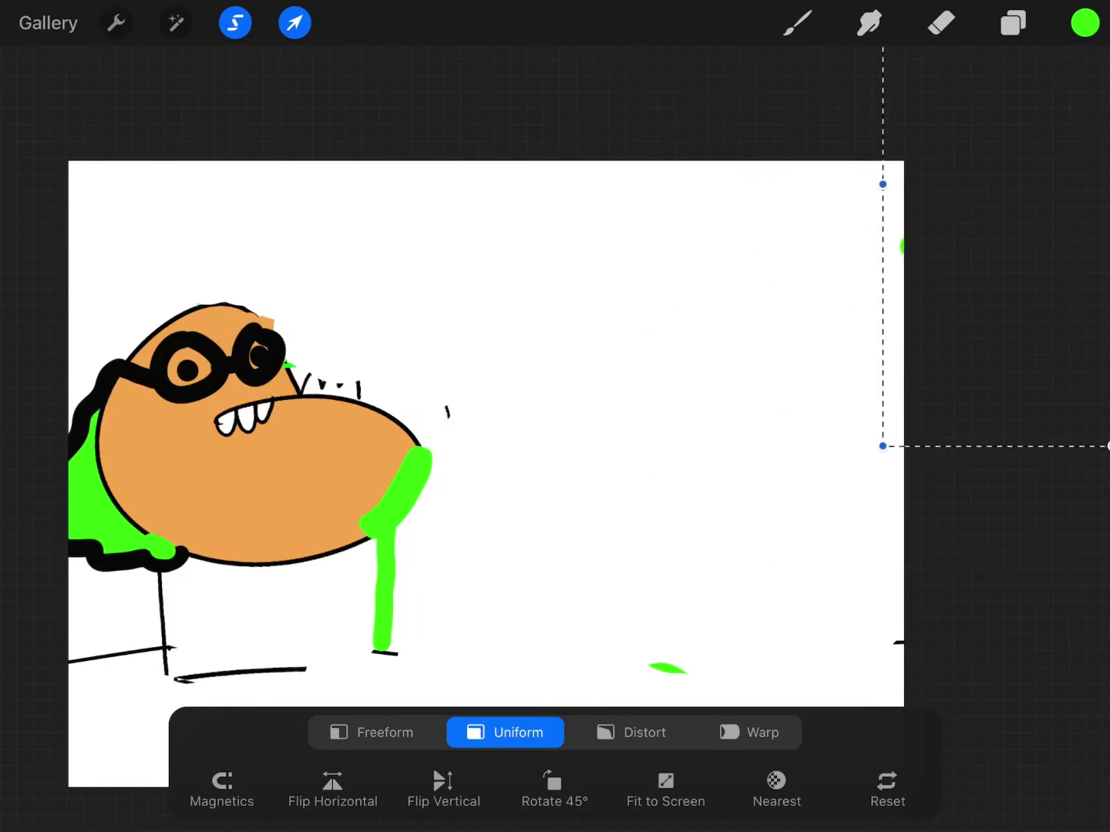
left_click(797, 24)
Set the painting colour back to black
left_click(1085, 23)
left_click(849, 375)
left_click_drag(849, 375, 859, 394)
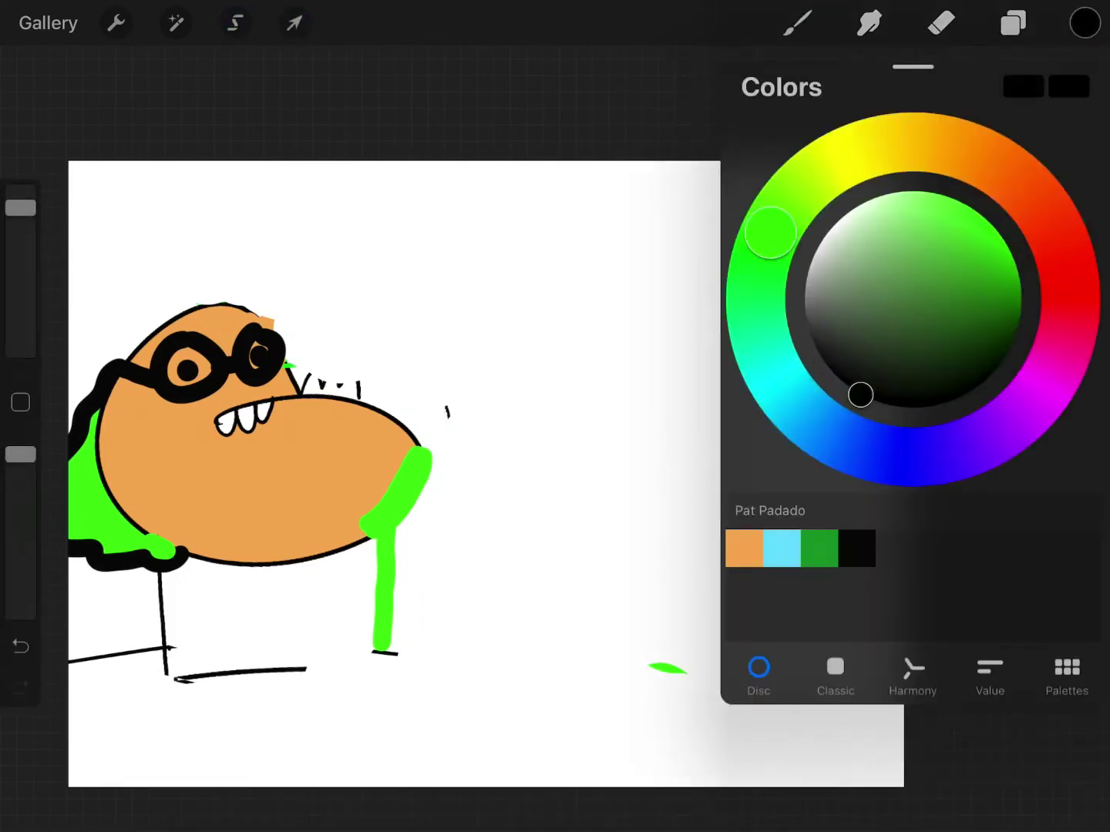
Draw the black monster's fuzzy zigzag outline, two eyes and a zigzag mouth
left_click(1084, 22)
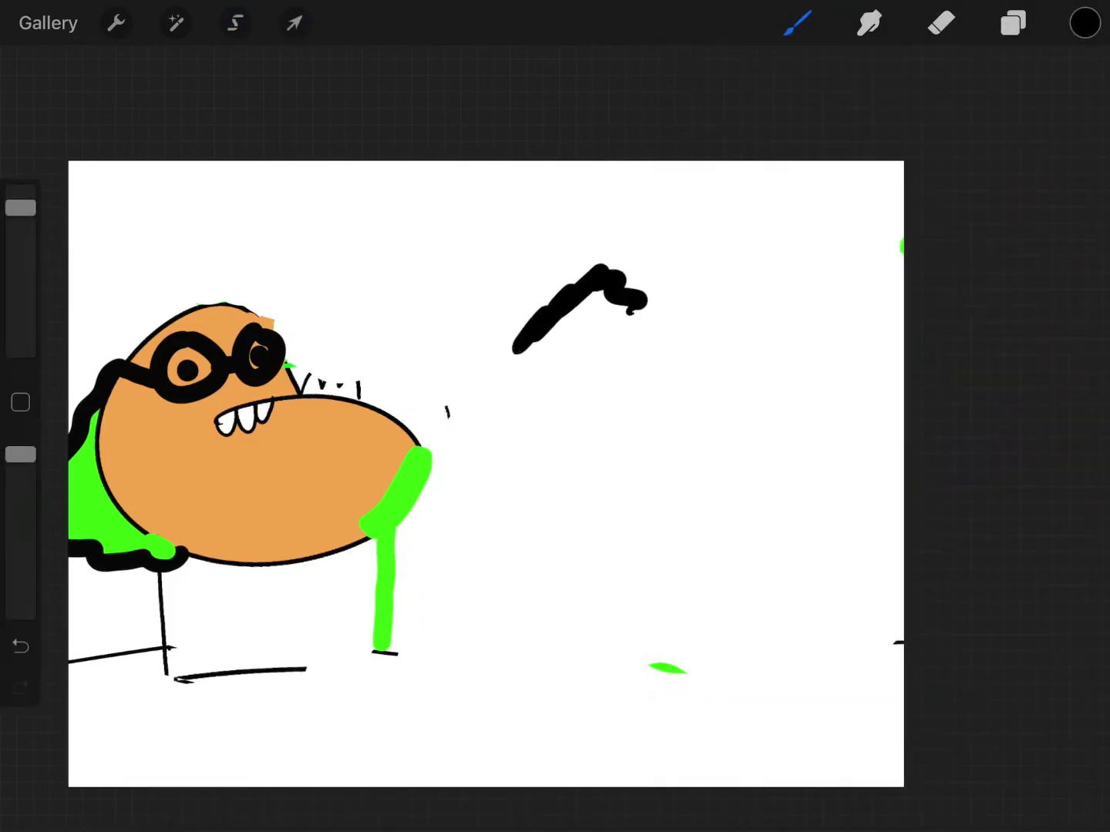
mouse_move(518, 347)
left_mouse_down()
mouse_move(494, 460)
mouse_move(587, 508)
mouse_move(685, 537)
mouse_move(815, 424)
mouse_move(755, 239)
mouse_move(638, 233)
left_mouse_up()
left_click_drag(643, 326, 627, 351)
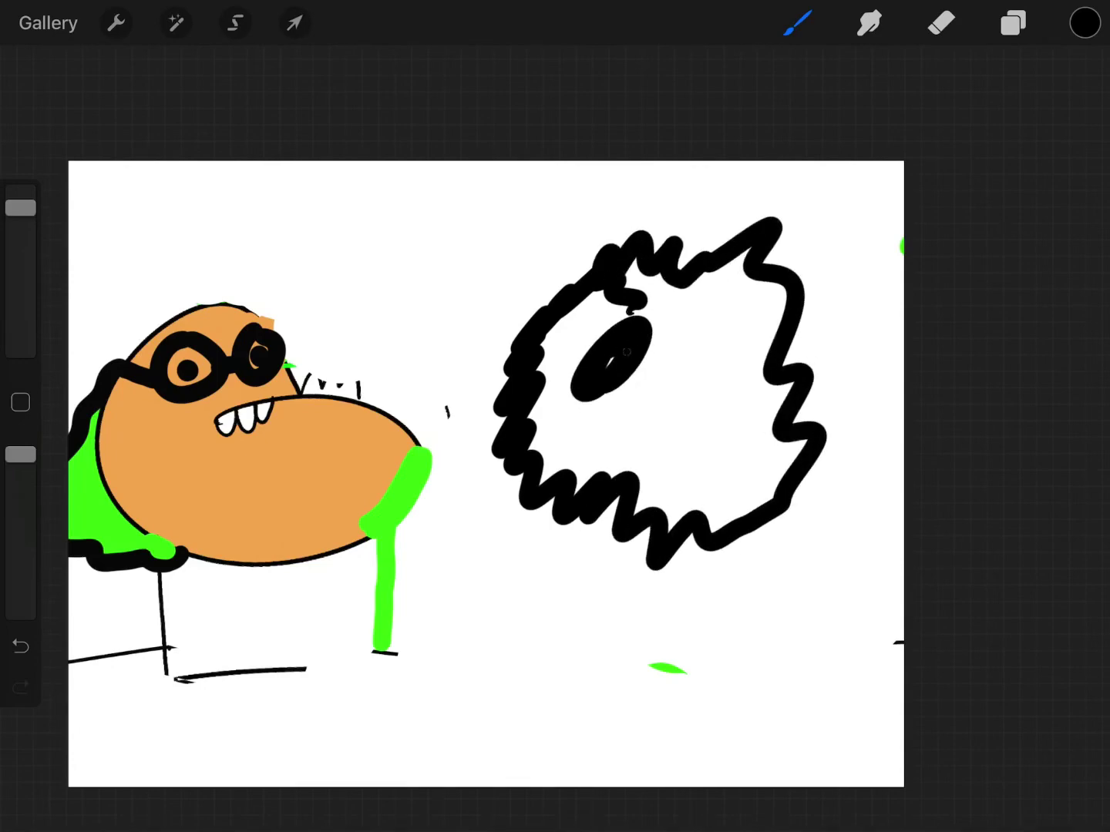
left_click_drag(728, 330, 693, 381)
mouse_move(582, 323)
left_mouse_down()
mouse_move(681, 306)
mouse_move(747, 327)
left_mouse_up()
left_click_drag(637, 403, 710, 420)
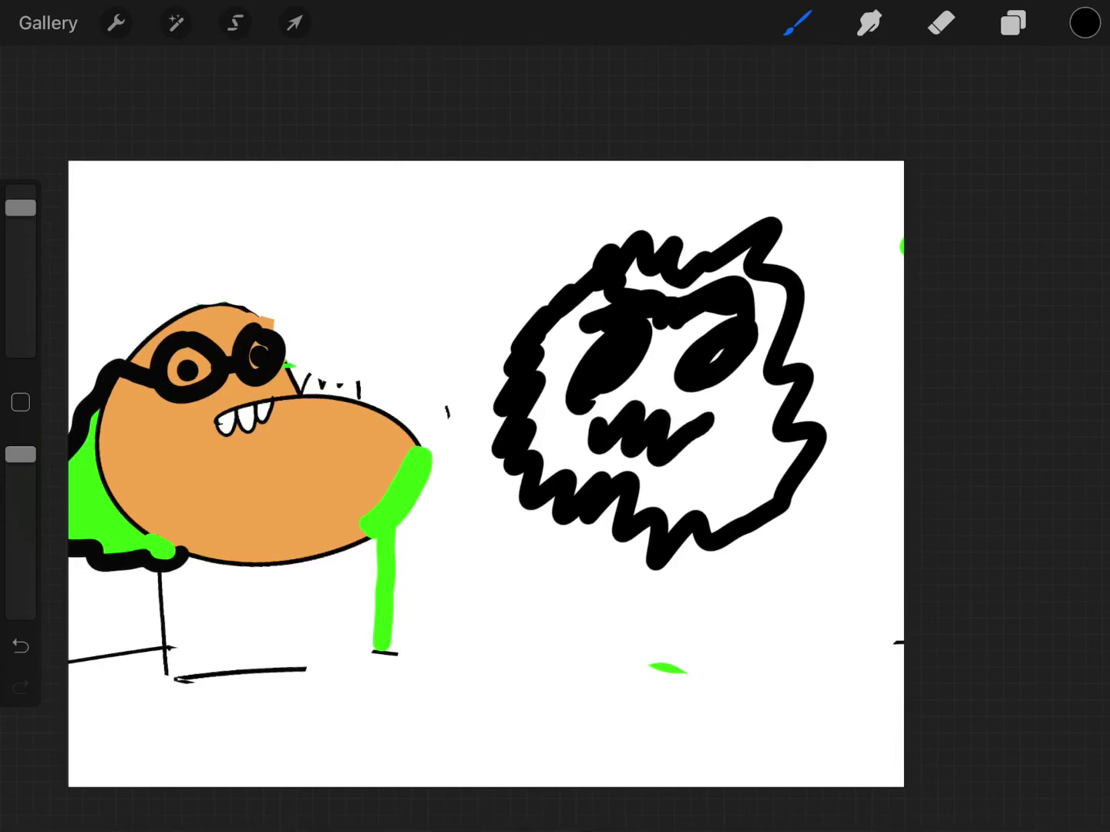
Give the monster two long legs and two wavy arms, one reaching toward the blob
left_click_drag(577, 476, 504, 656)
left_click_drag(786, 507, 791, 711)
left_click_drag(530, 322, 398, 348)
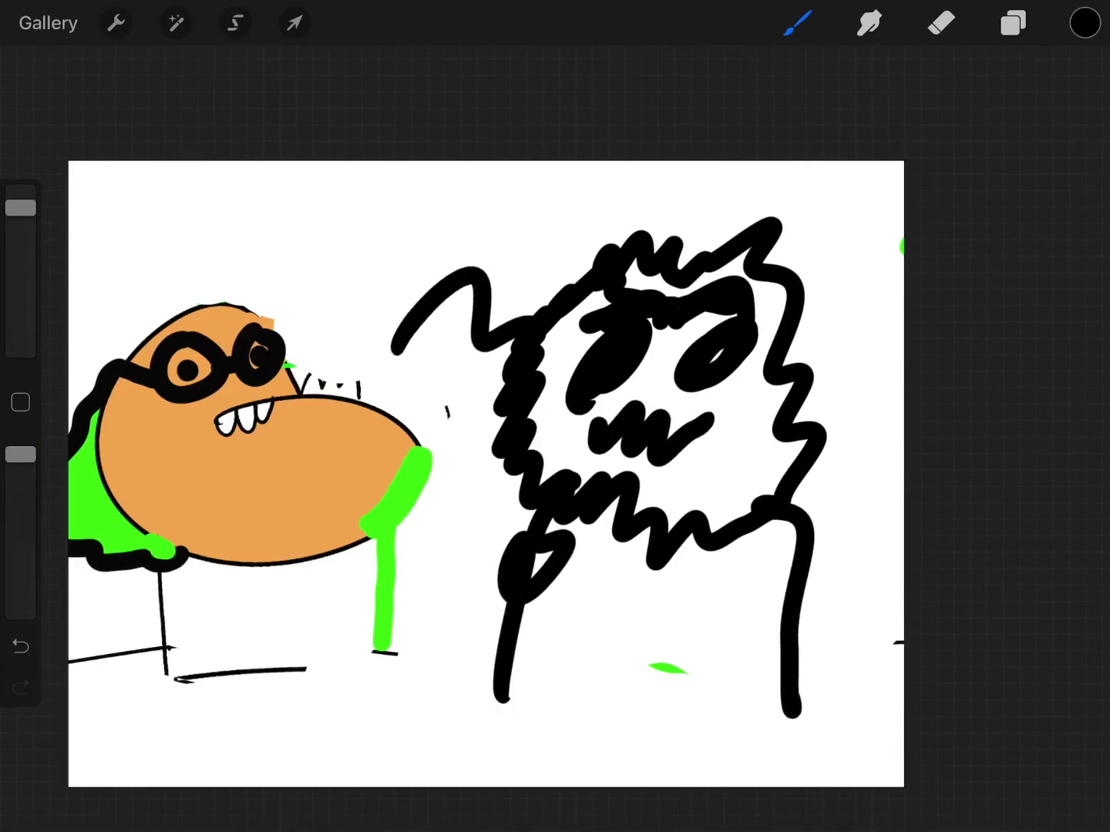
left_click_drag(796, 369, 903, 343)
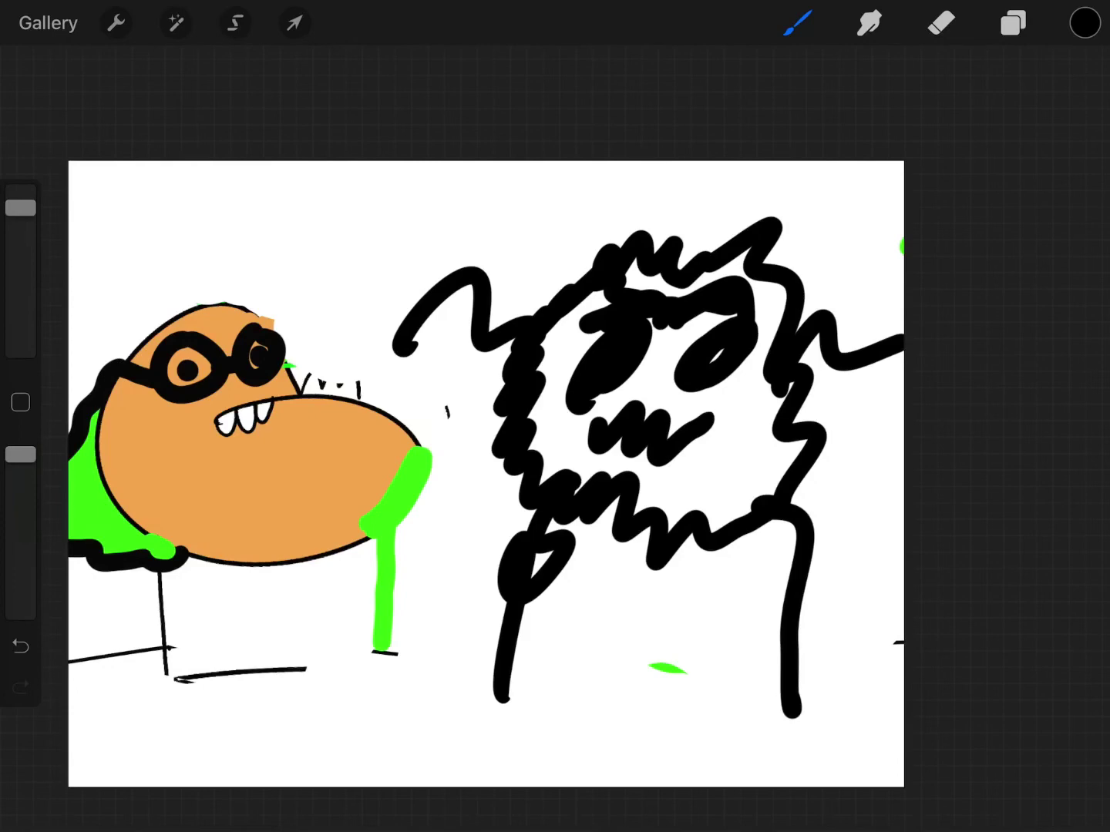
scroll(485, 474, "down", 3)
left_click(235, 24)
left_click(796, 22)
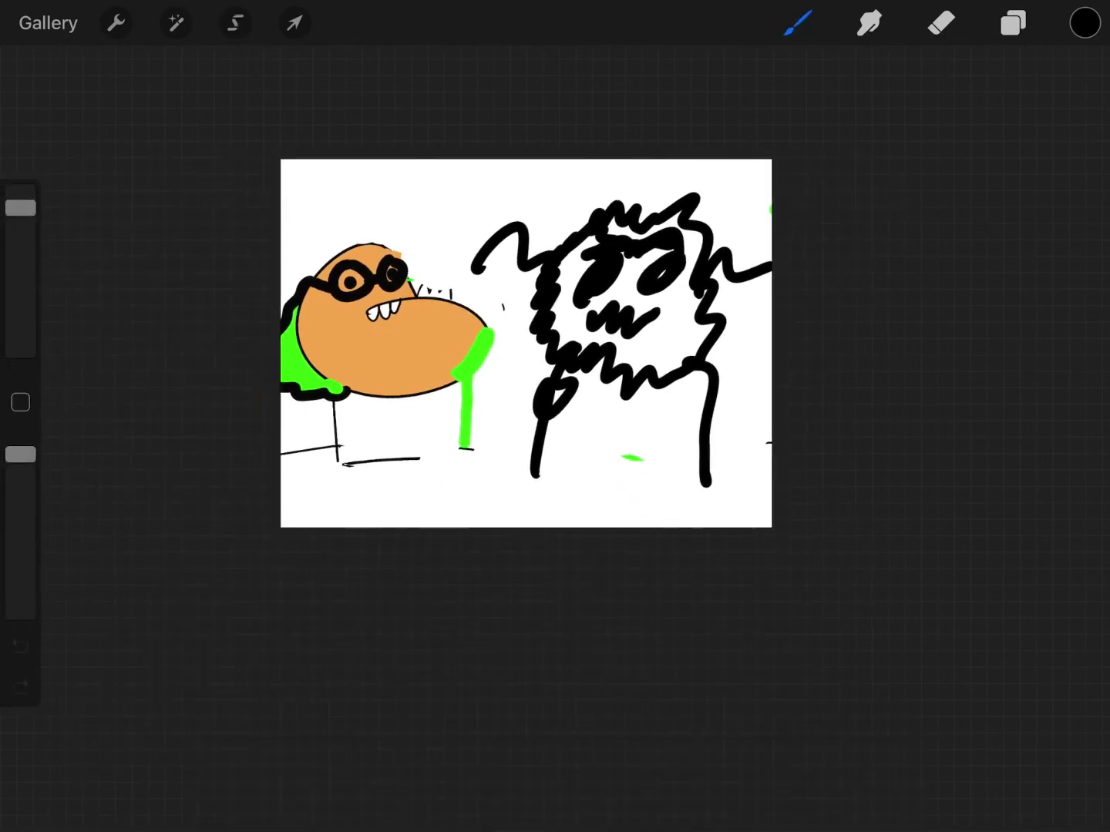
scroll(521, 390, "up", 3)
scroll(520, 390, "up", 2)
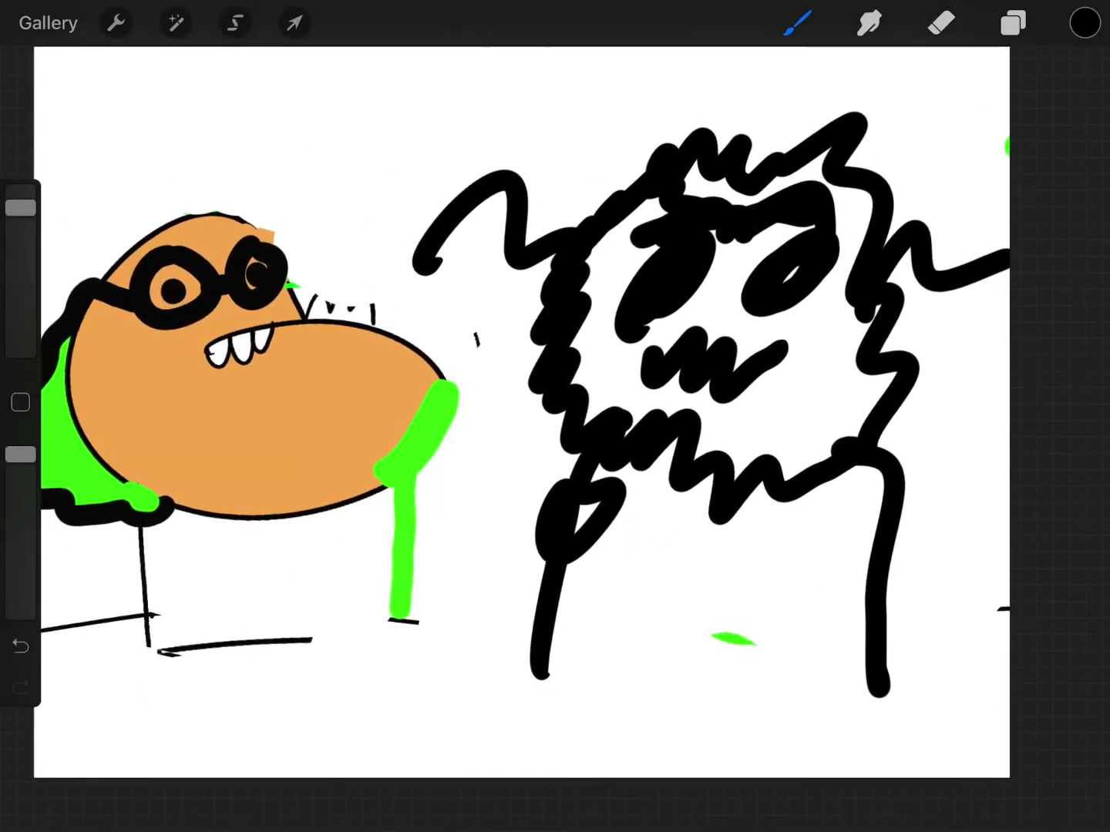
scroll(520, 411, "down", 3)
Permanently delete the goggled blob and monster artwork from the gallery
left_click(48, 22)
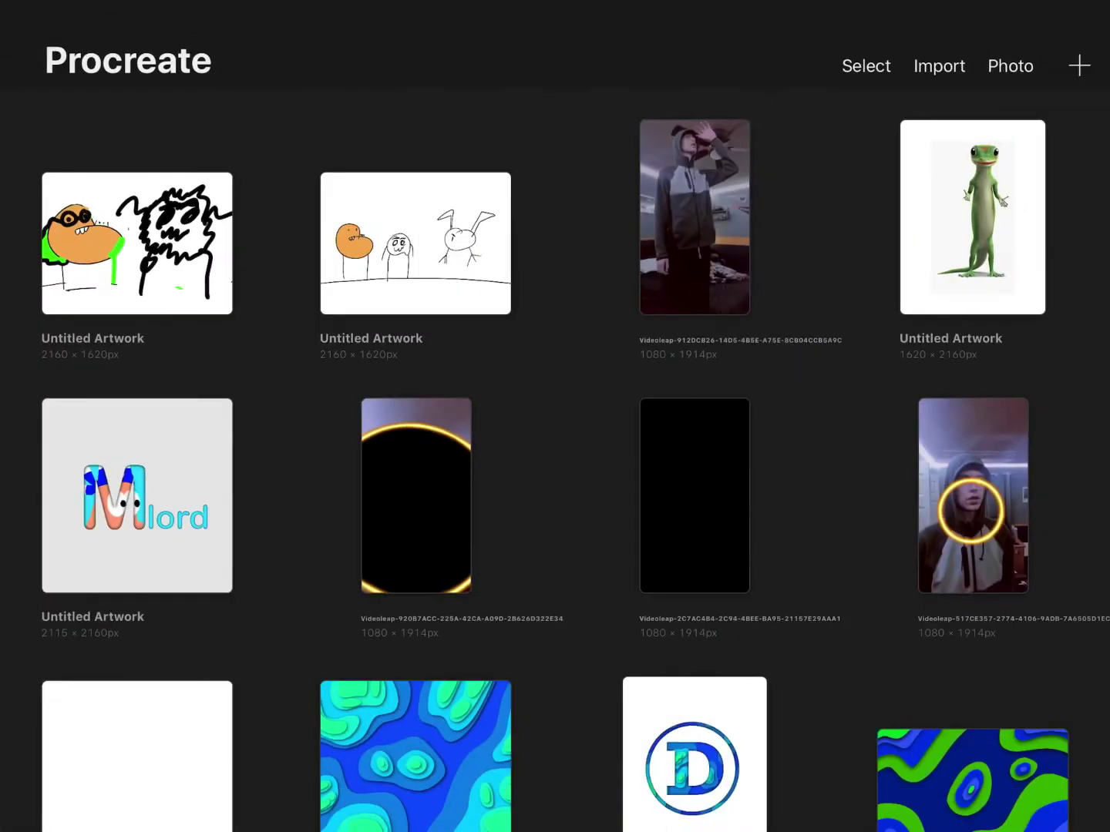
left_click_drag(200, 243, 69, 243)
left_click(229, 226)
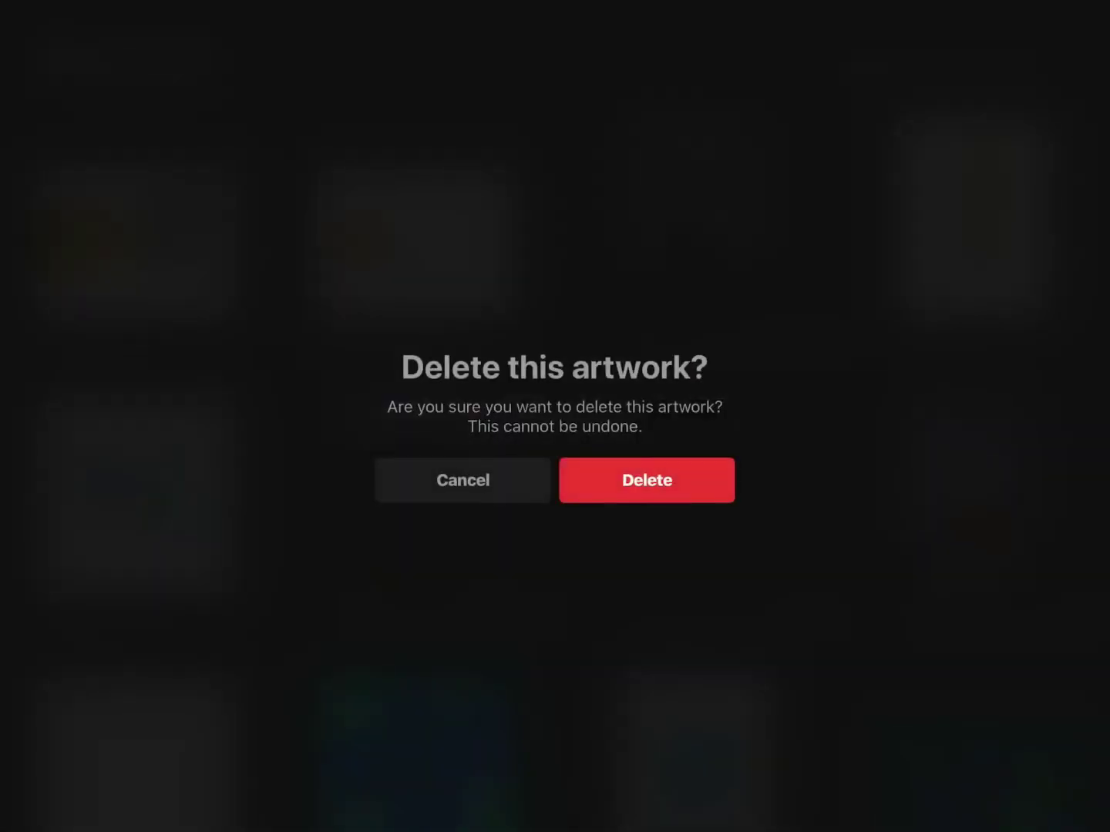
left_click(647, 480)
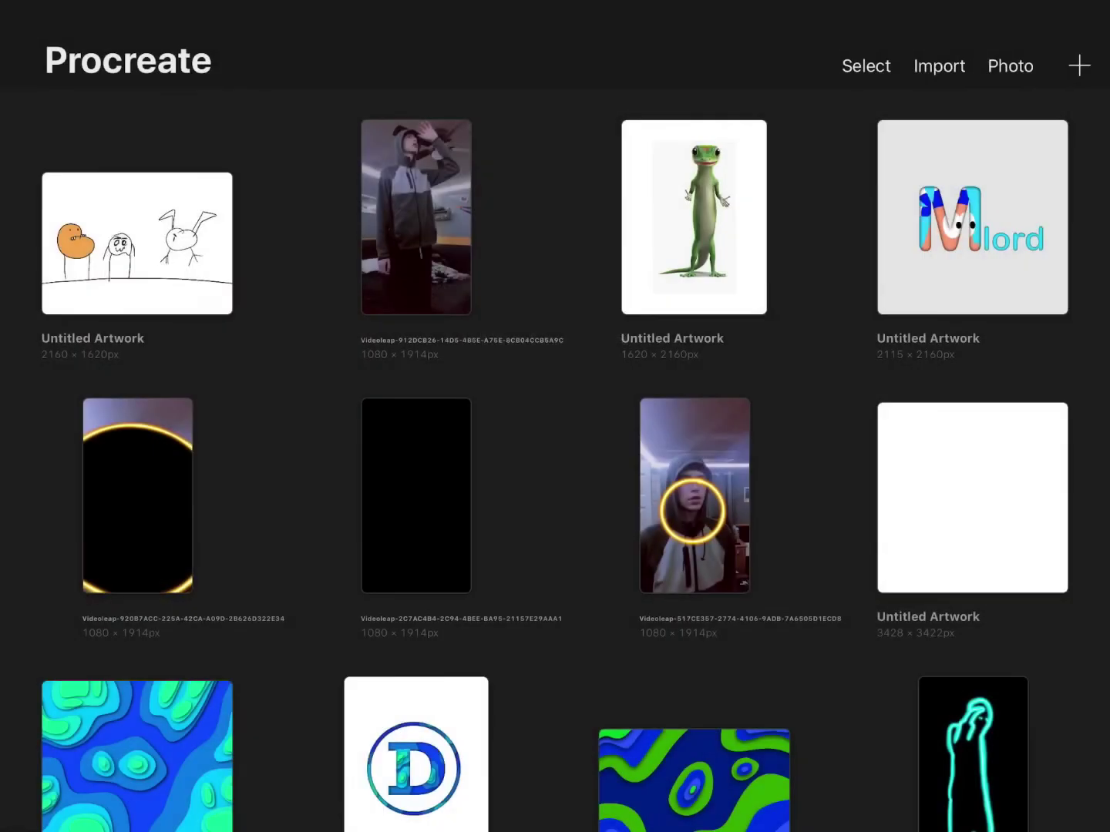
Erase the rabbit, characters and ground line from the three-characters-on-a-hill drawing
left_click(137, 243)
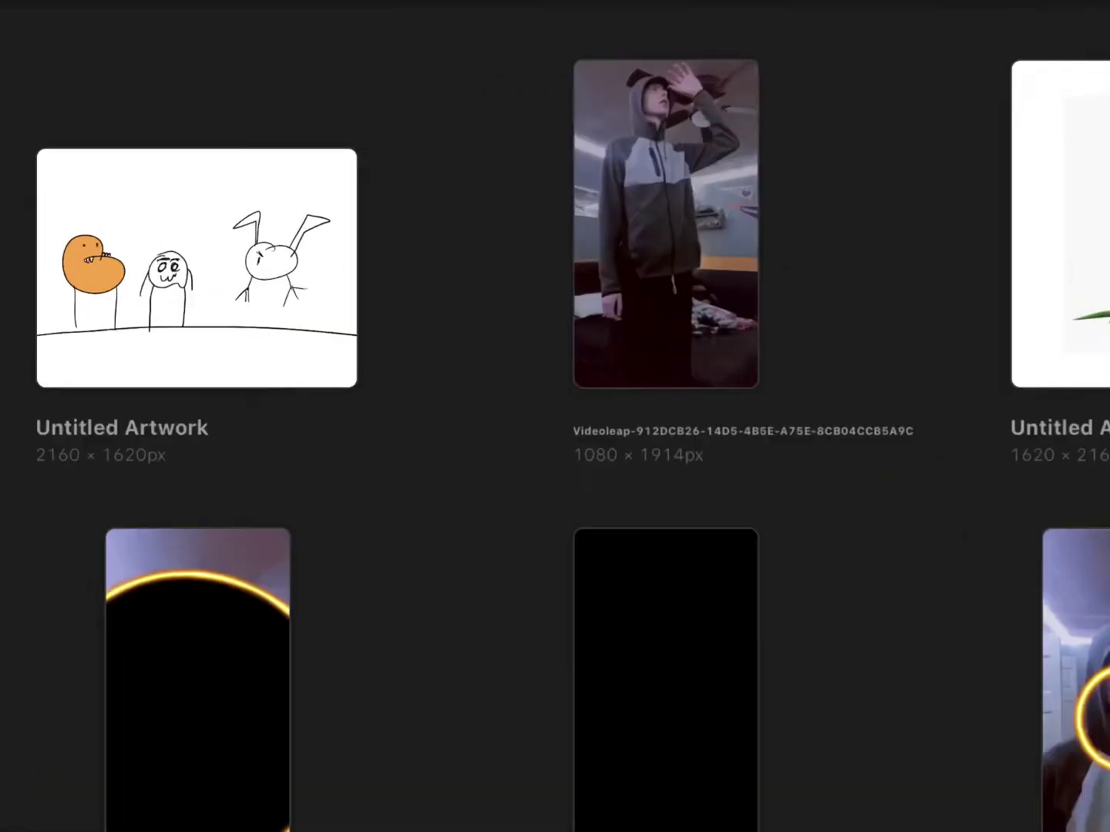
scroll(552, 415, "down", 3)
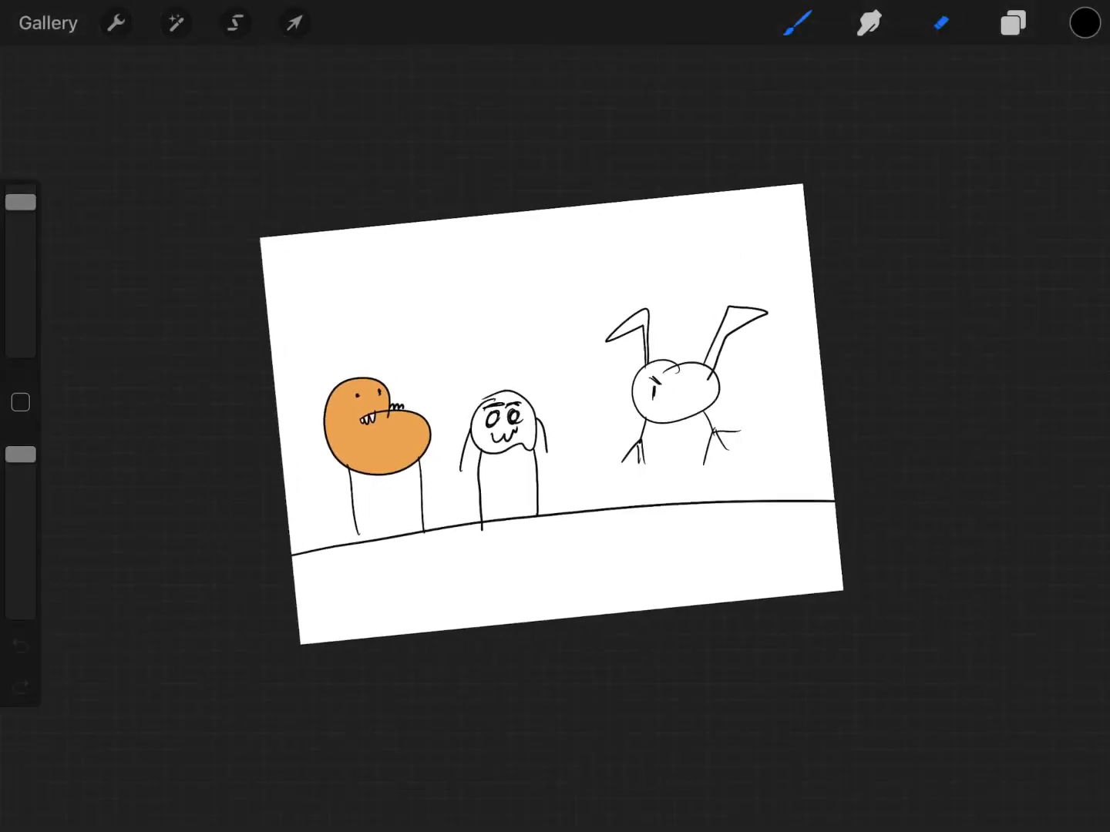
left_click(941, 24)
left_click_drag(711, 373, 607, 509)
mouse_move(631, 324)
left_mouse_down()
mouse_move(404, 535)
mouse_move(219, 644)
left_mouse_up()
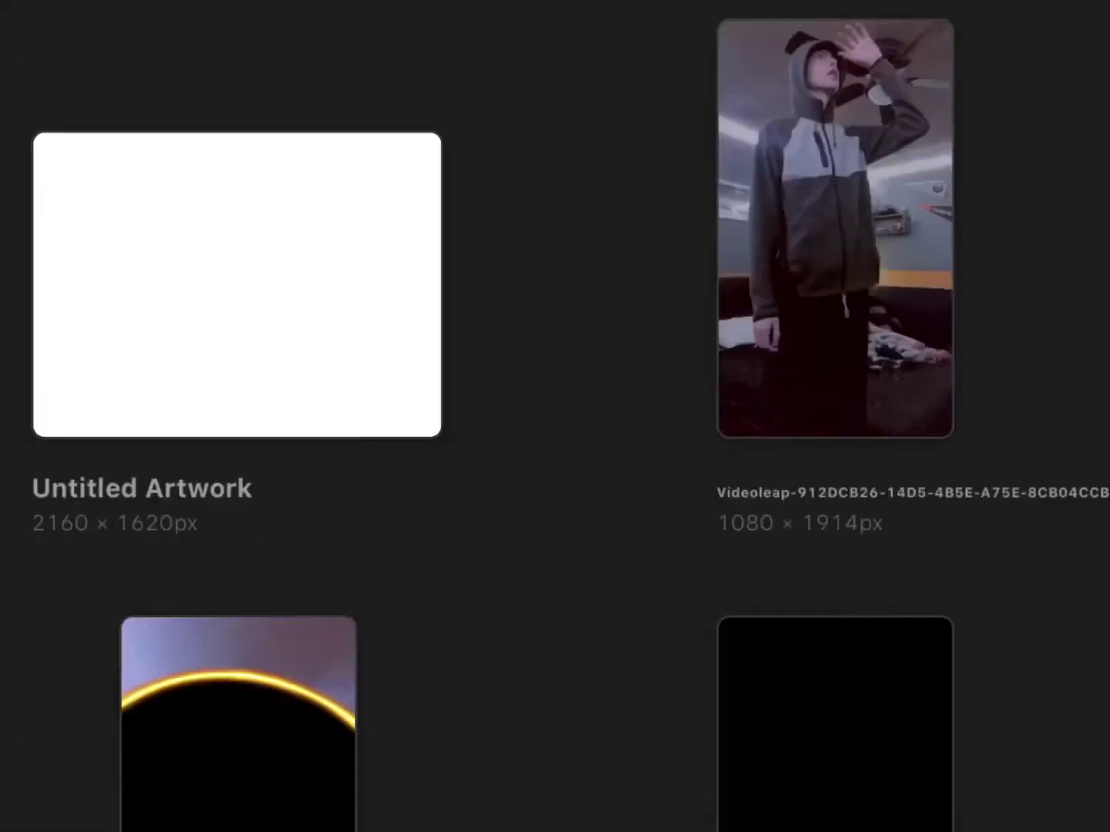
scroll(555, 416, "down", 10)
scroll(555, 416, "down", 10)
scroll(554, 417, "down", 10)
scroll(556, 416, "up", 5)
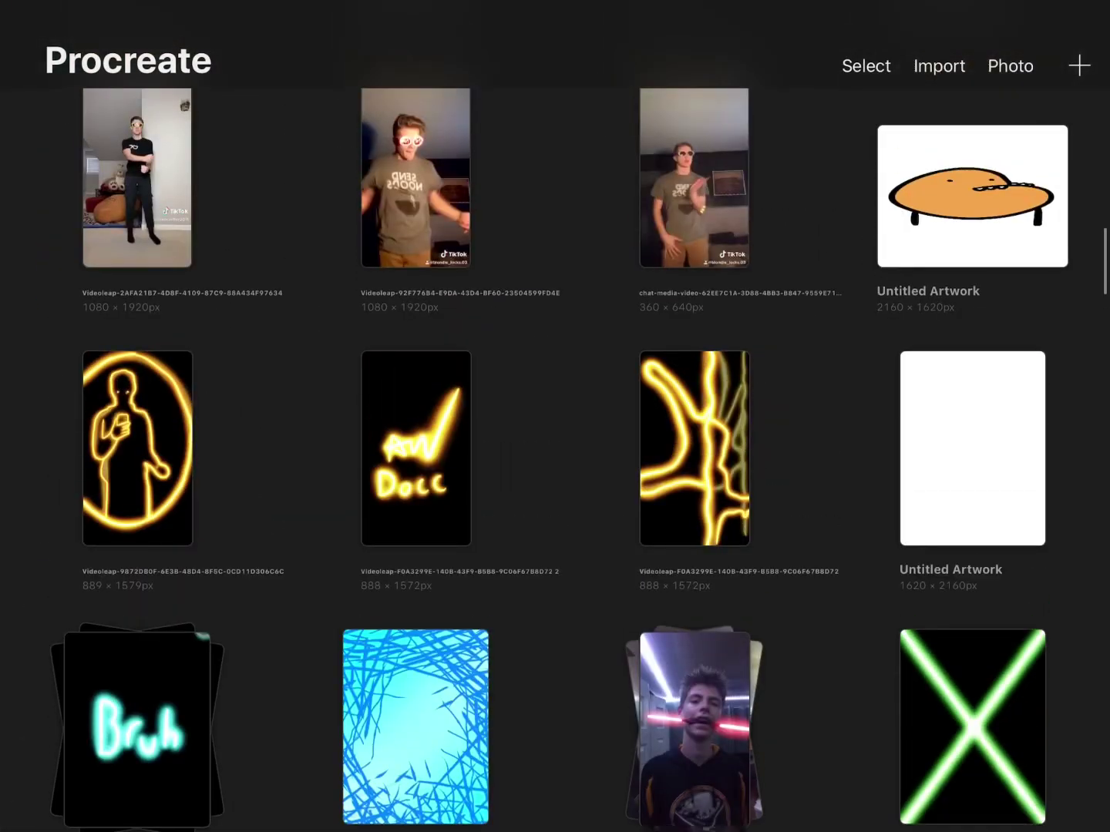
scroll(555, 416, "up", 1)
Open the legged orange blob artwork, undo its erasing, and return to the gallery
left_click(974, 243)
scroll(555, 416, "down", 5)
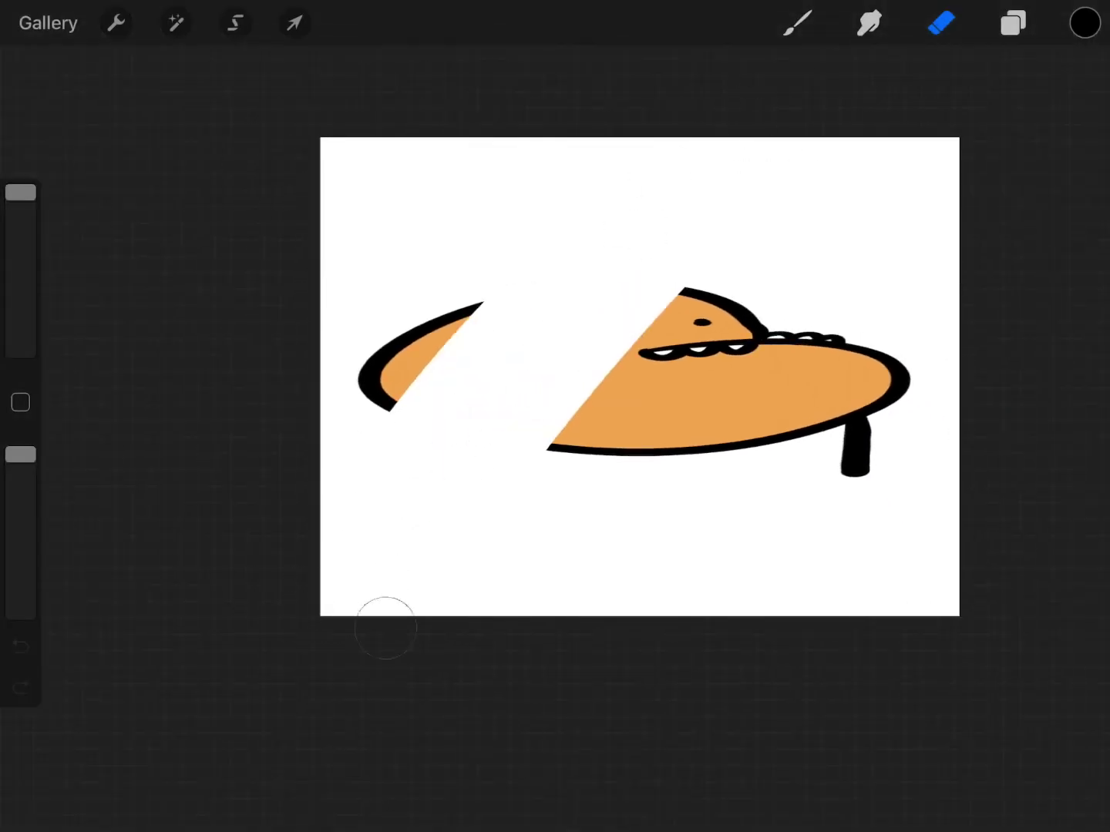
key("ctrl+z")
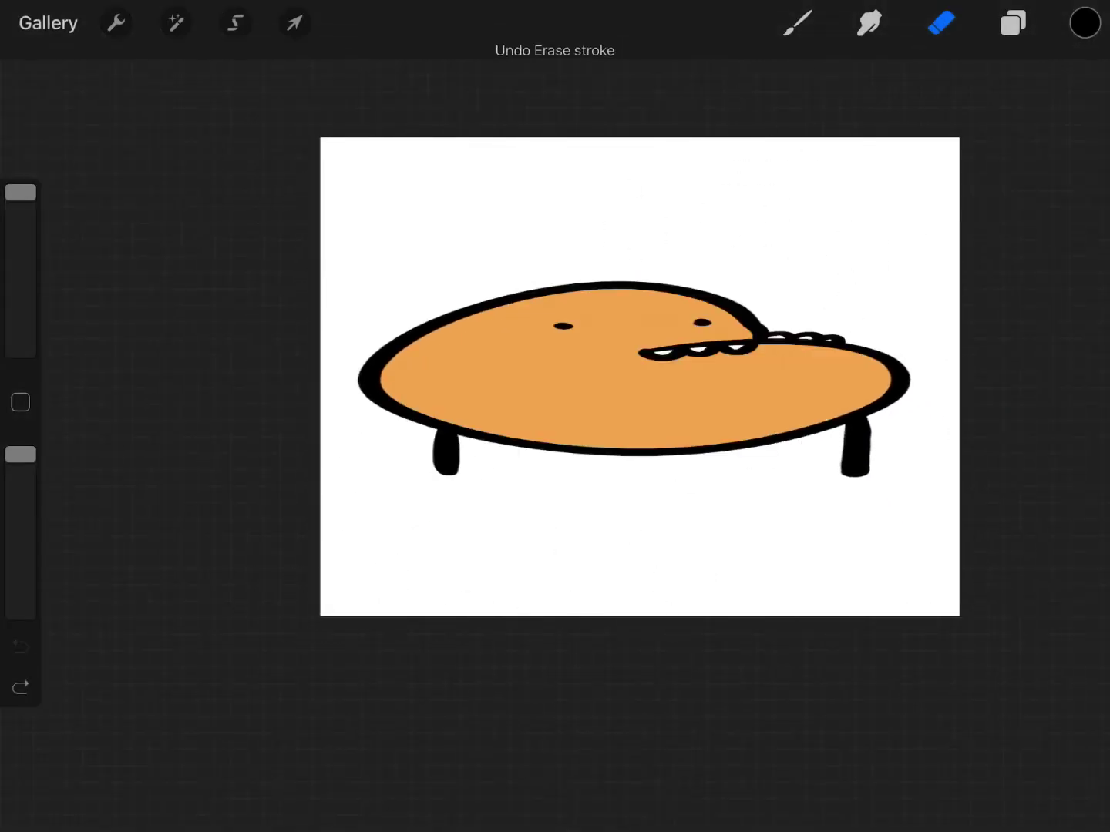
left_click(48, 23)
scroll(555, 416, "down", 10)
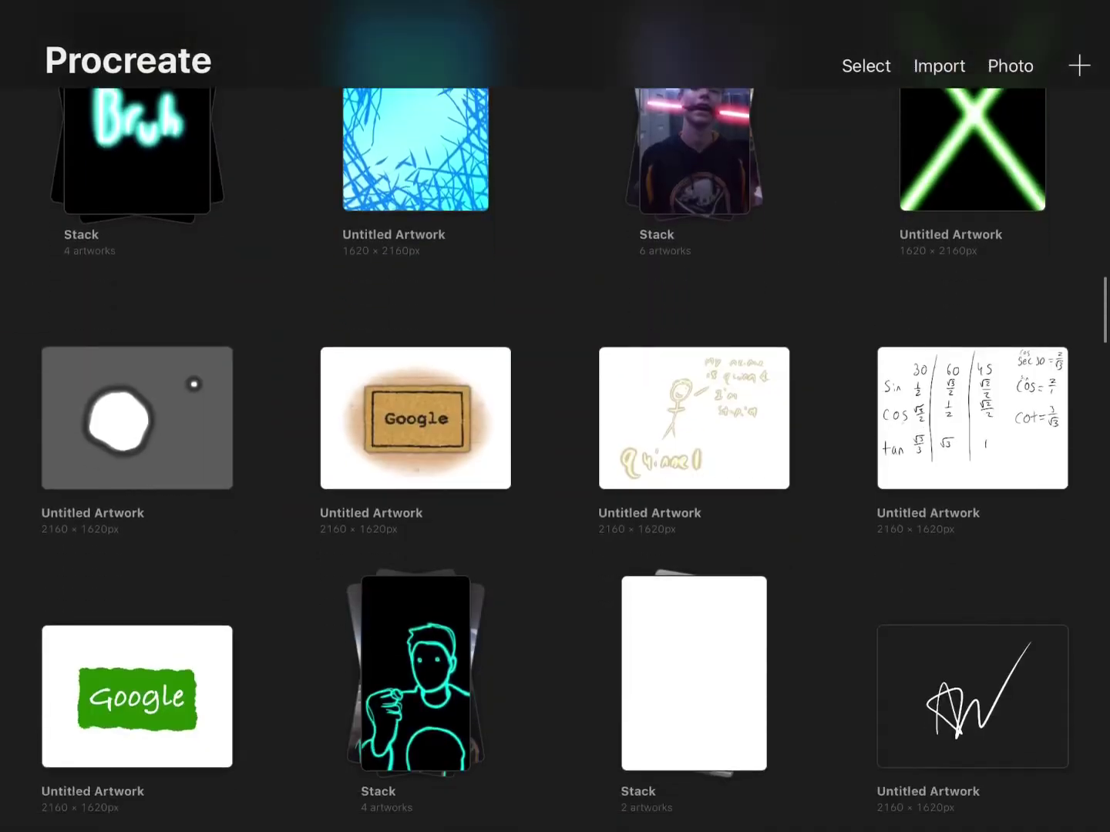
scroll(556, 416, "down", 10)
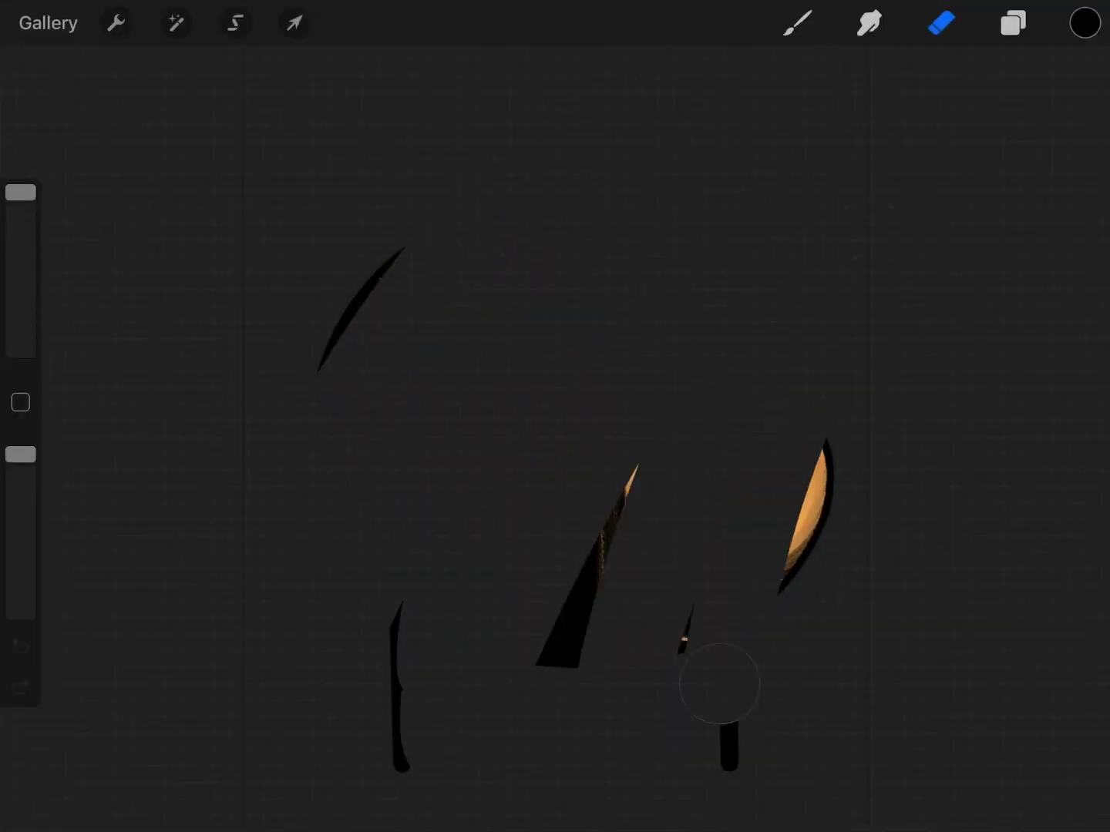
key("ctrl+z")
key("ctrl+z")
key("ctrl+z")
Reopen the stack's first artwork, erase and undo, then leave the stack for the gallery
left_click(48, 23)
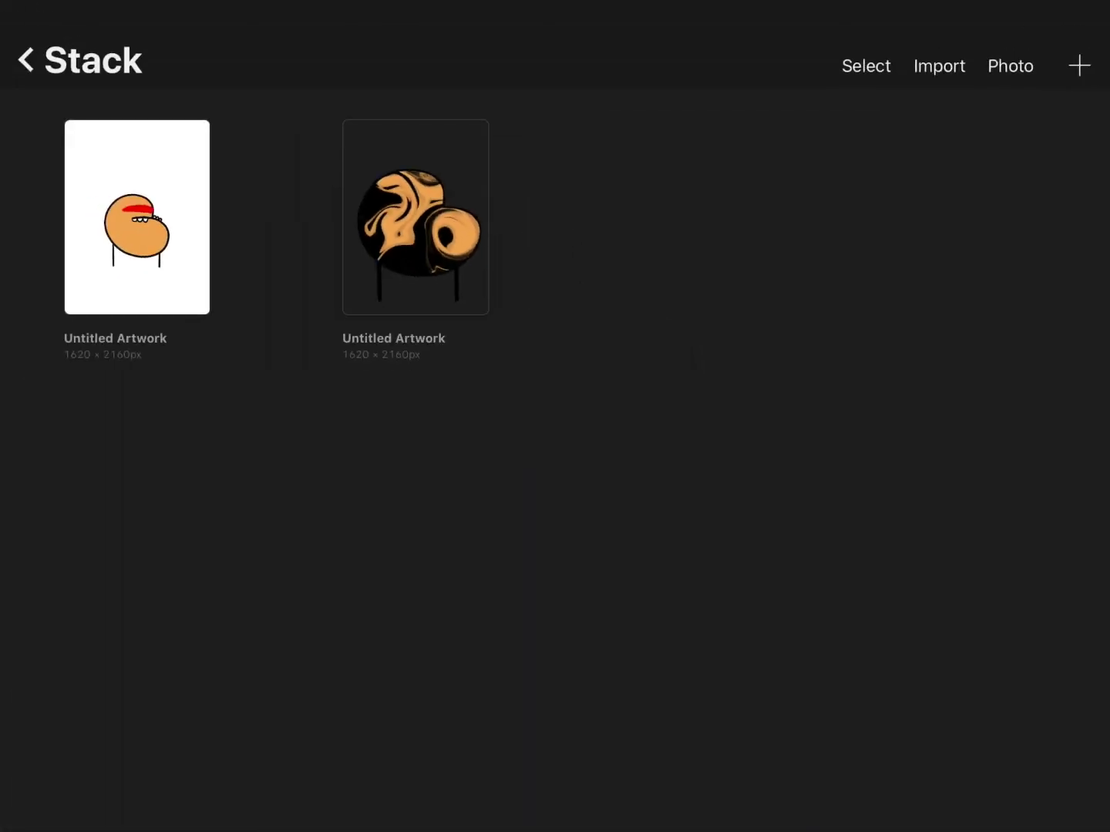
left_click(216, 255)
mouse_move(677, 297)
left_mouse_down()
mouse_move(619, 193)
mouse_move(711, 315)
mouse_move(642, 537)
left_mouse_up()
key("ctrl+z")
key("ctrl+z")
key("ctrl+z")
left_click(48, 22)
left_click(26, 60)
scroll(555, 460, "down", 5)
scroll(555, 459, "down", 5)
scroll(555, 460, "down", 5)
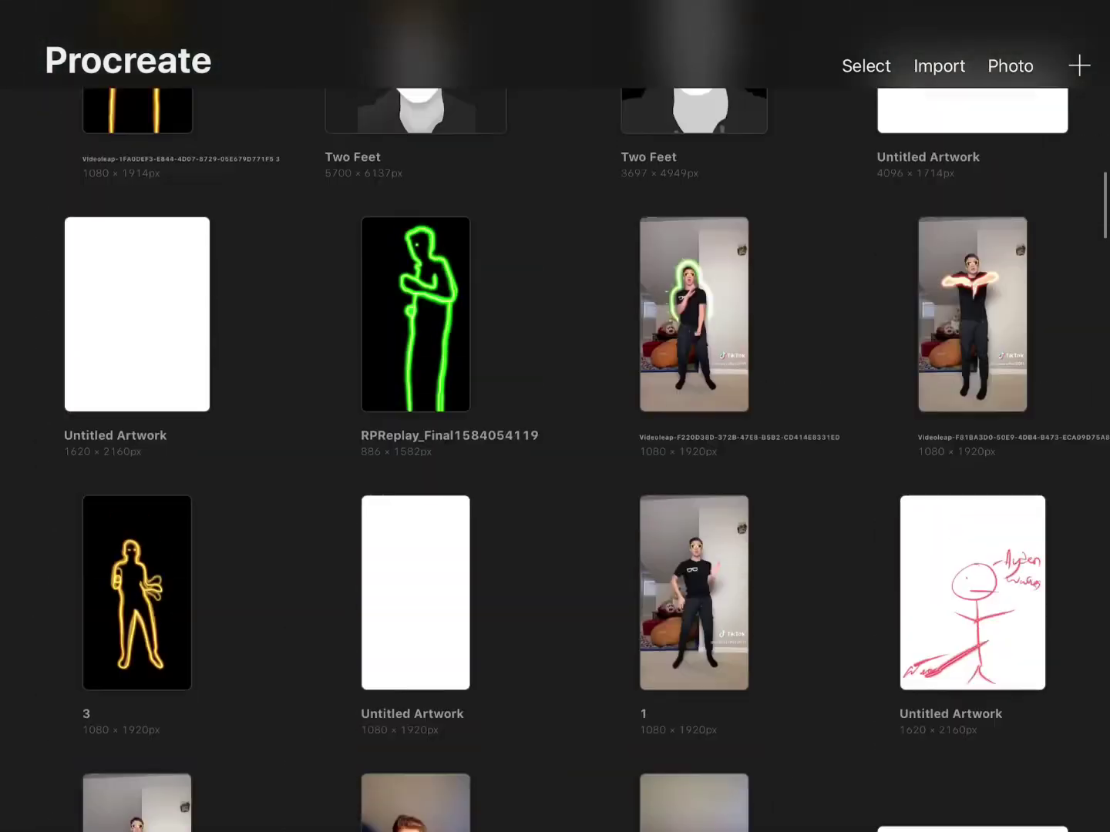
scroll(555, 460, "up", 15)
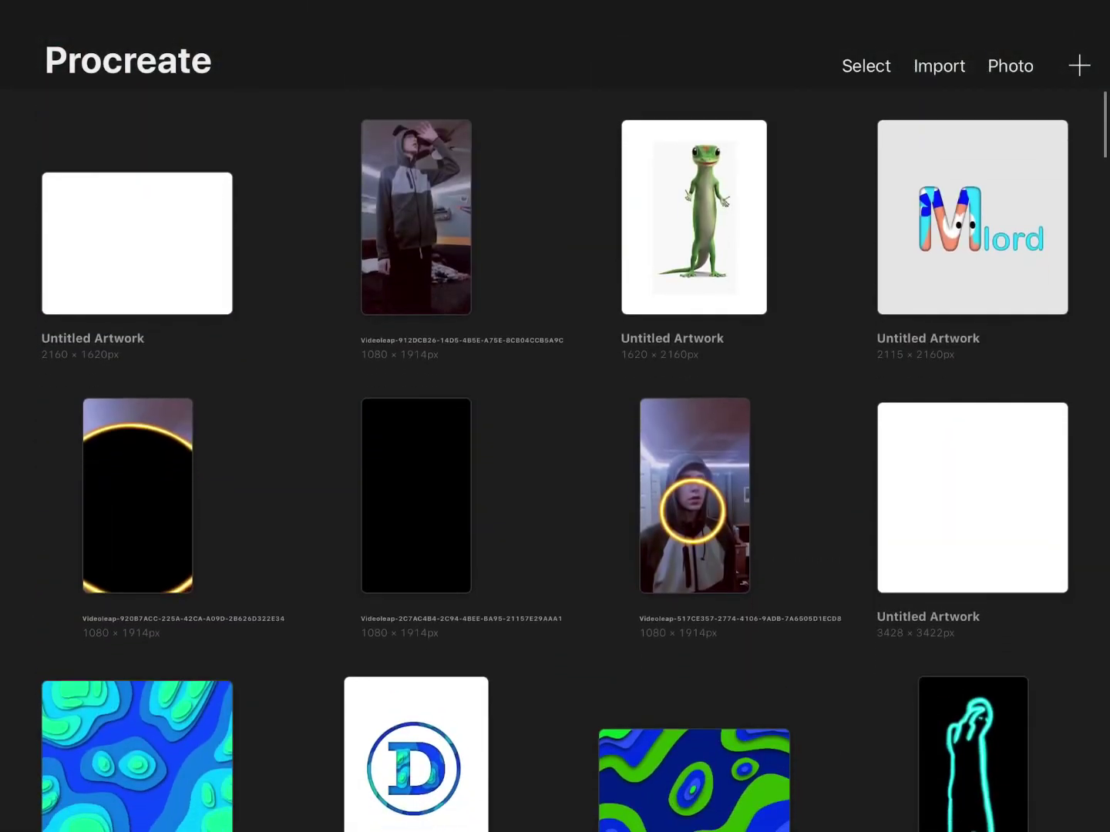
scroll(555, 460, "down", 2)
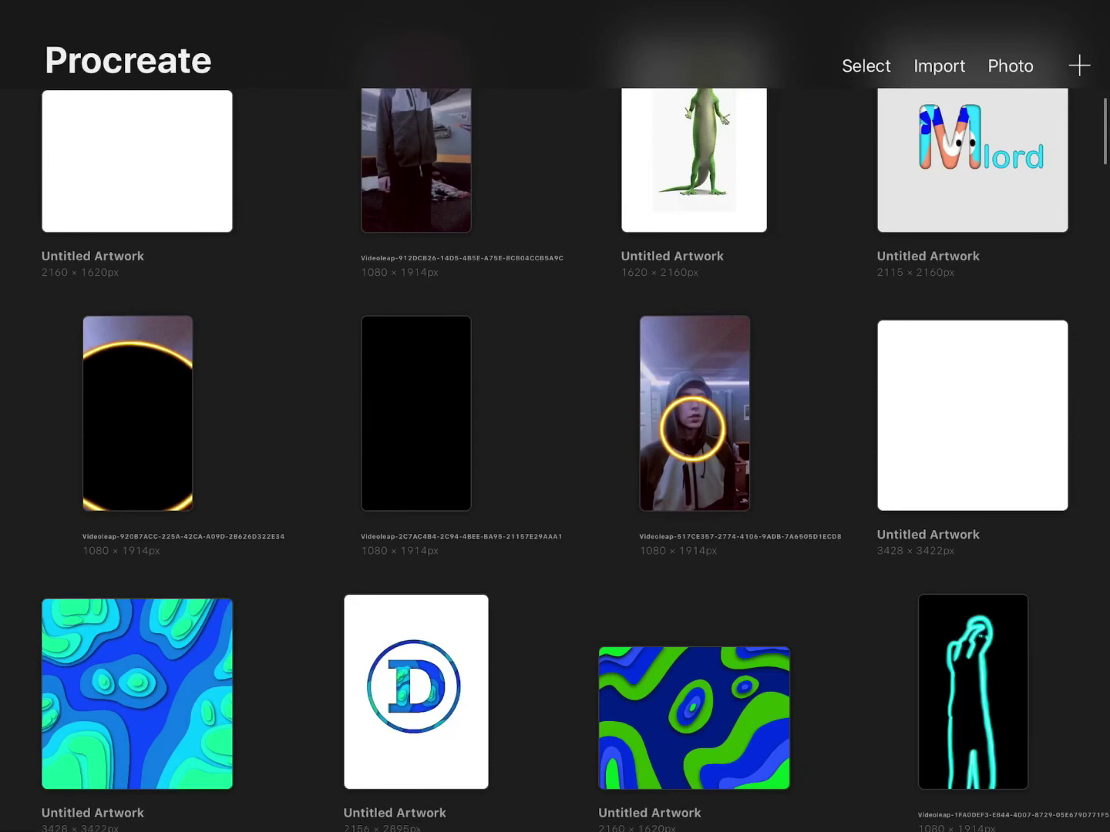